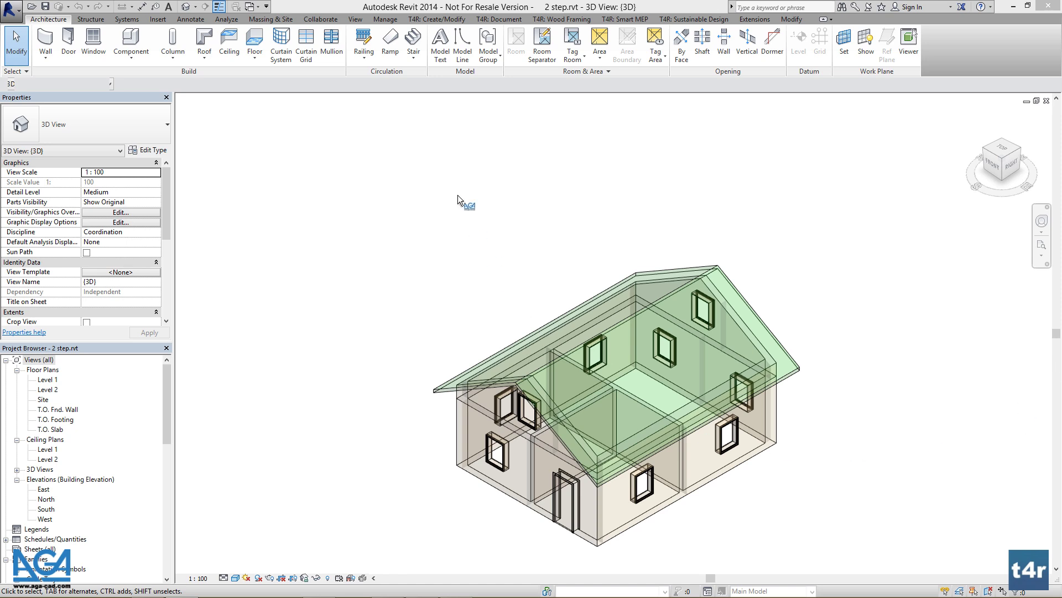
Float the Wall+ panel and open Link Configurations on Basic Wall : Wall Framing Exterior.
{"action": "left_click", "coordinate": [565, 20]}
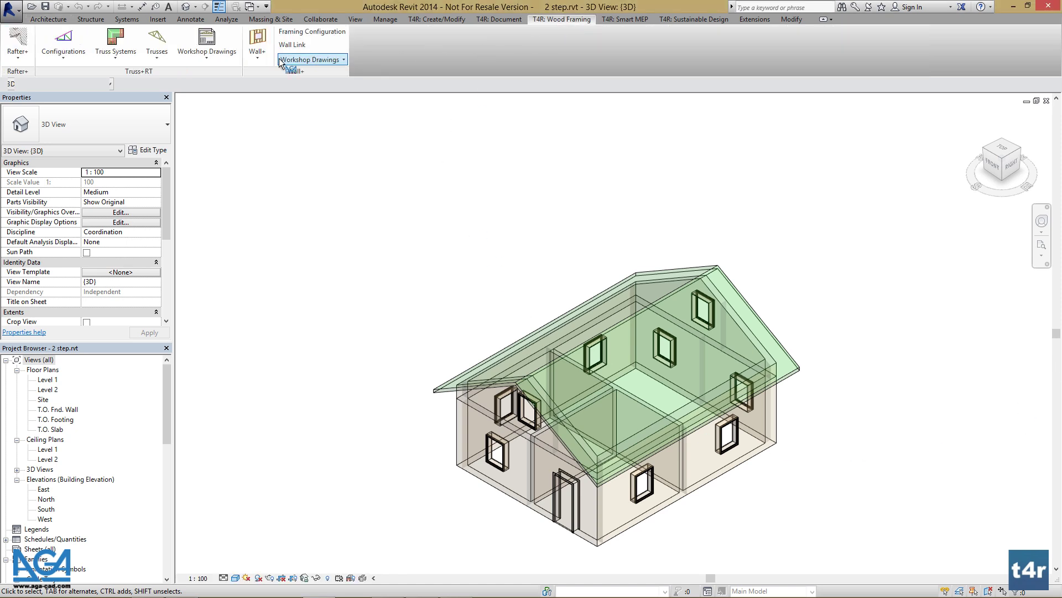
{"action": "left_click_drag", "start_coordinate": [281, 72], "coordinate": [803, 213]}
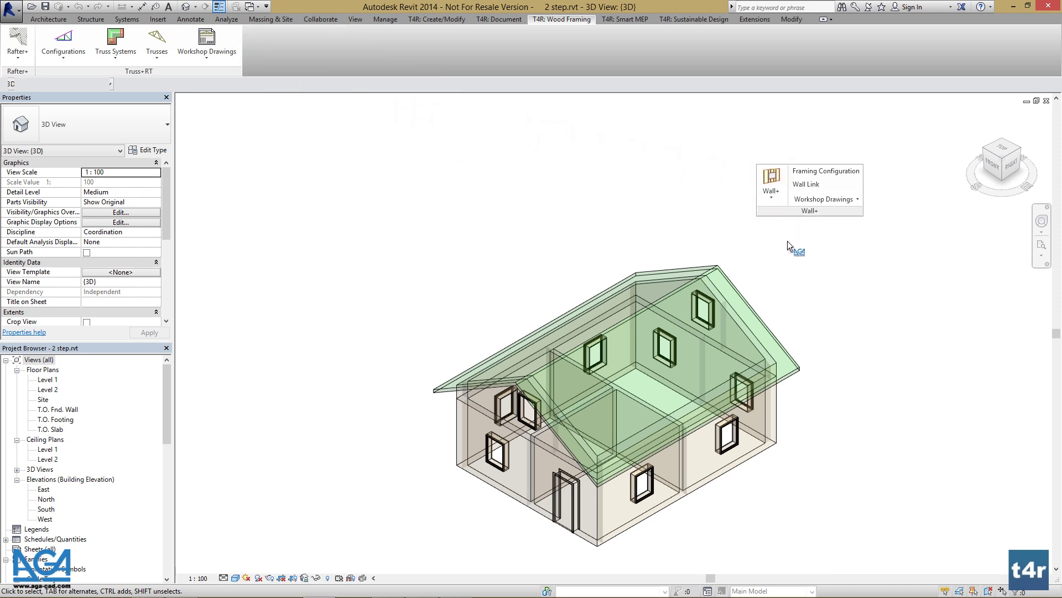
{"action": "left_click", "coordinate": [808, 183]}
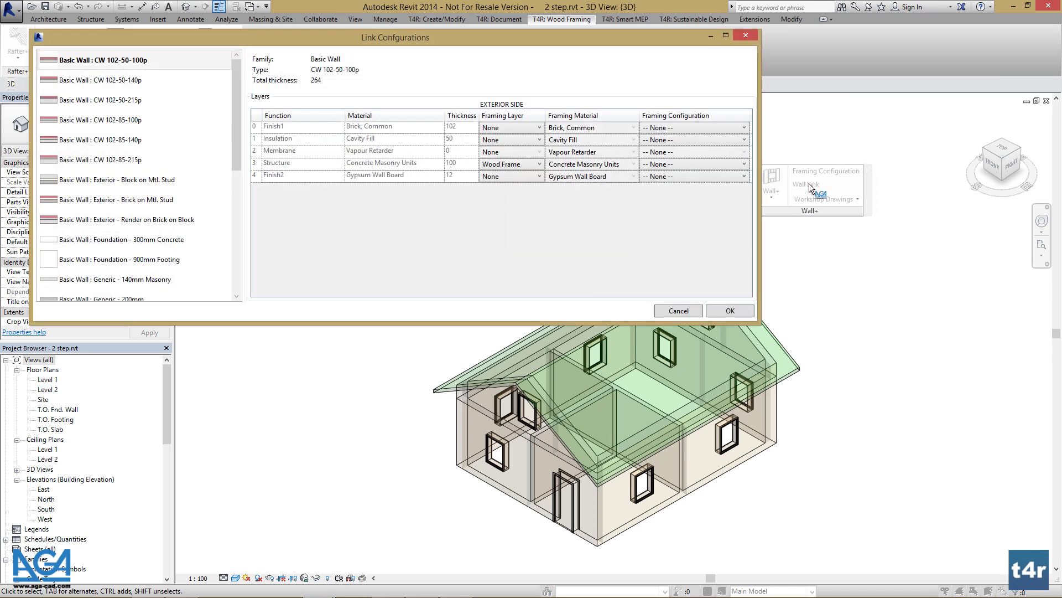
{"action": "left_click_drag", "start_coordinate": [551, 38], "coordinate": [718, 137]}
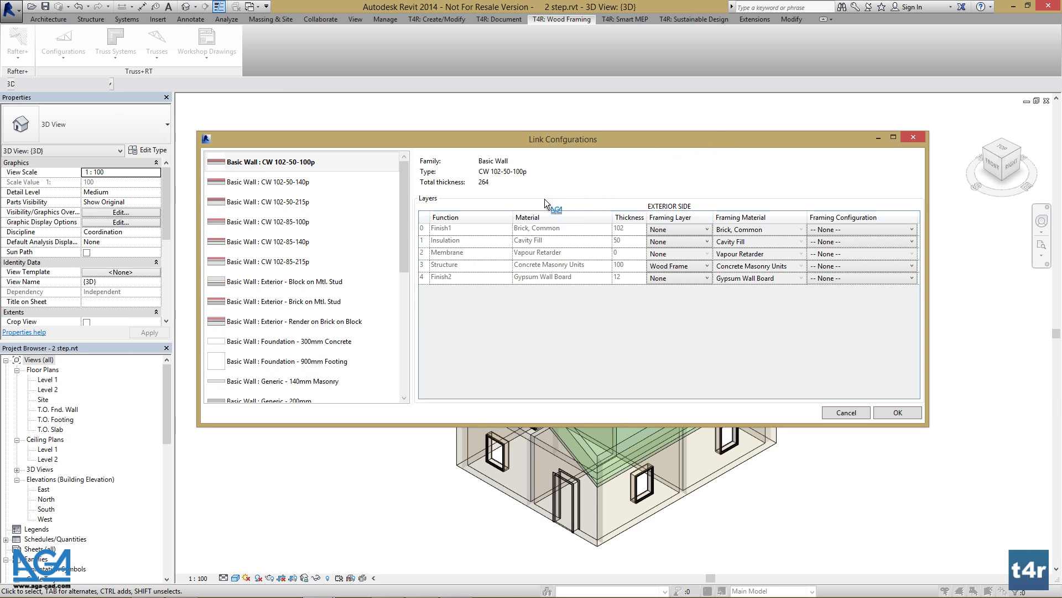
{"action": "left_click_drag", "start_coordinate": [402, 201], "coordinate": [401, 341]}
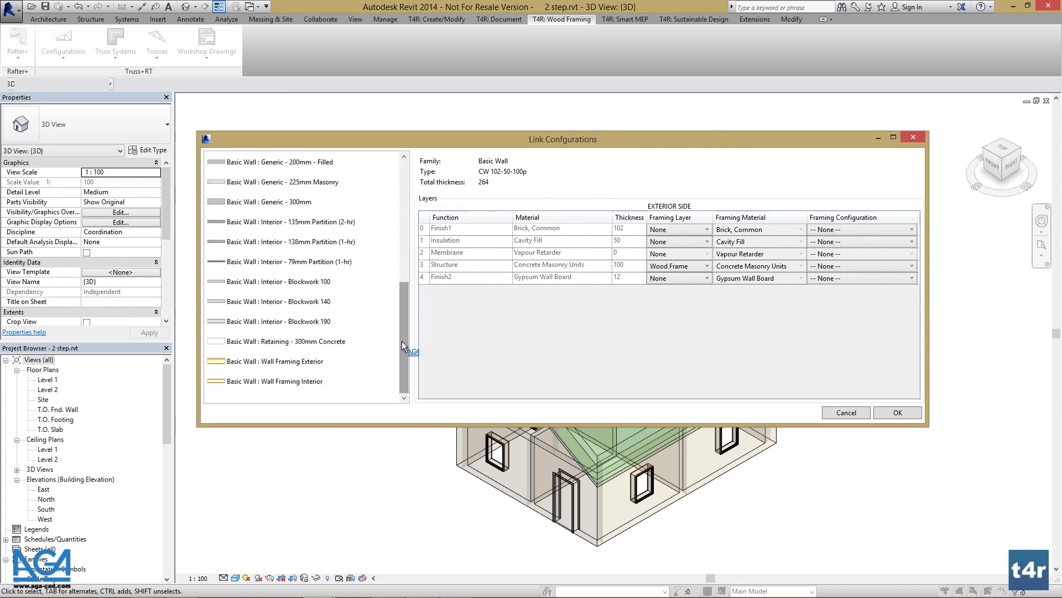
{"action": "left_click", "coordinate": [312, 360]}
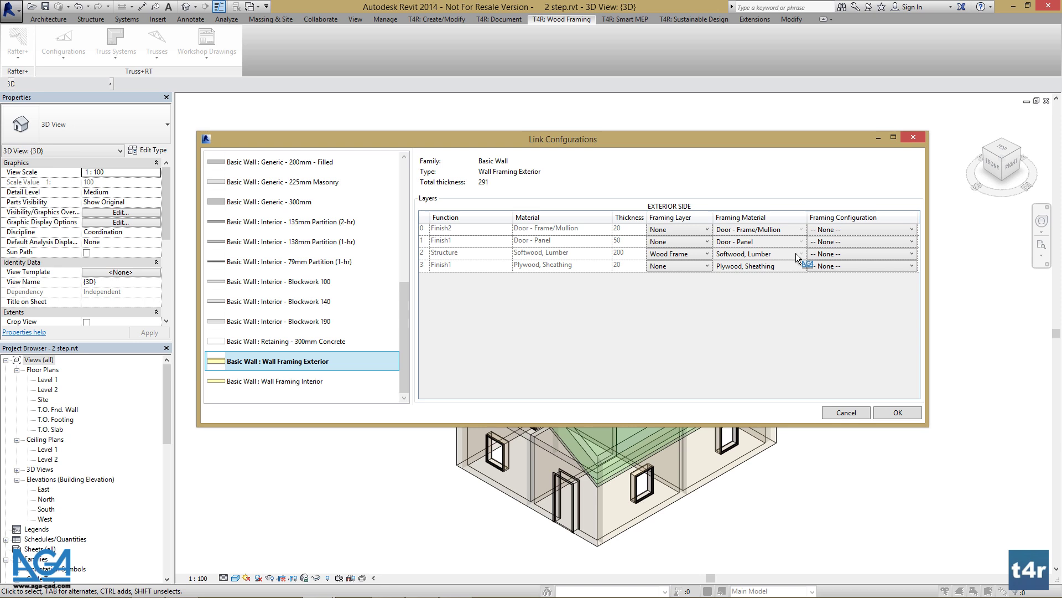
Map the exterior wall's finish, panel and plywood layers to Horizontal Siding, Vertical Nailer and Sheeting.
{"action": "left_click", "coordinate": [668, 229]}
{"action": "left_click", "coordinate": [669, 229]}
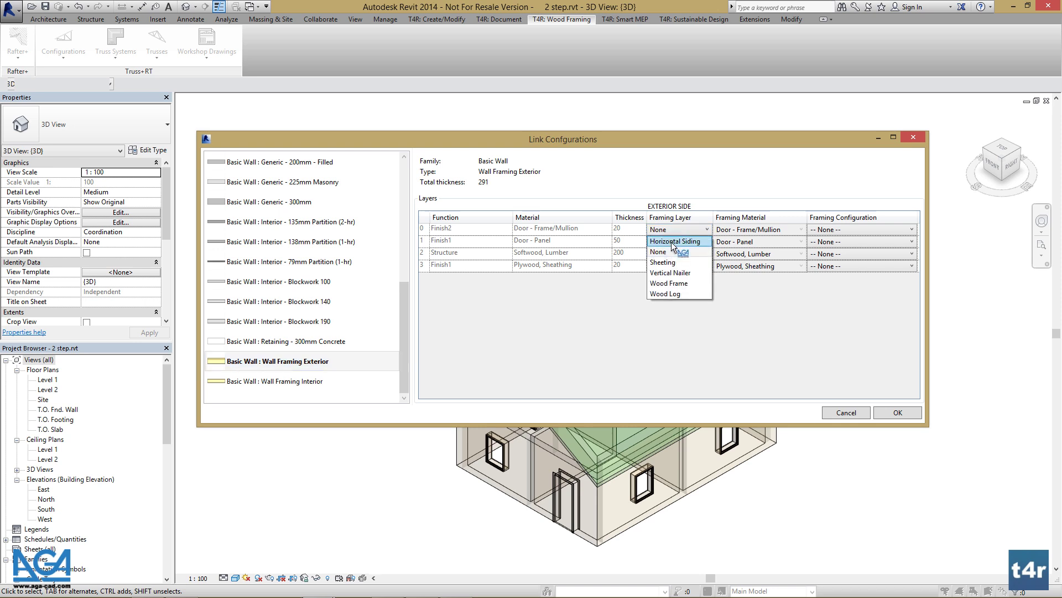
{"action": "left_click", "coordinate": [672, 241]}
{"action": "left_click", "coordinate": [669, 244]}
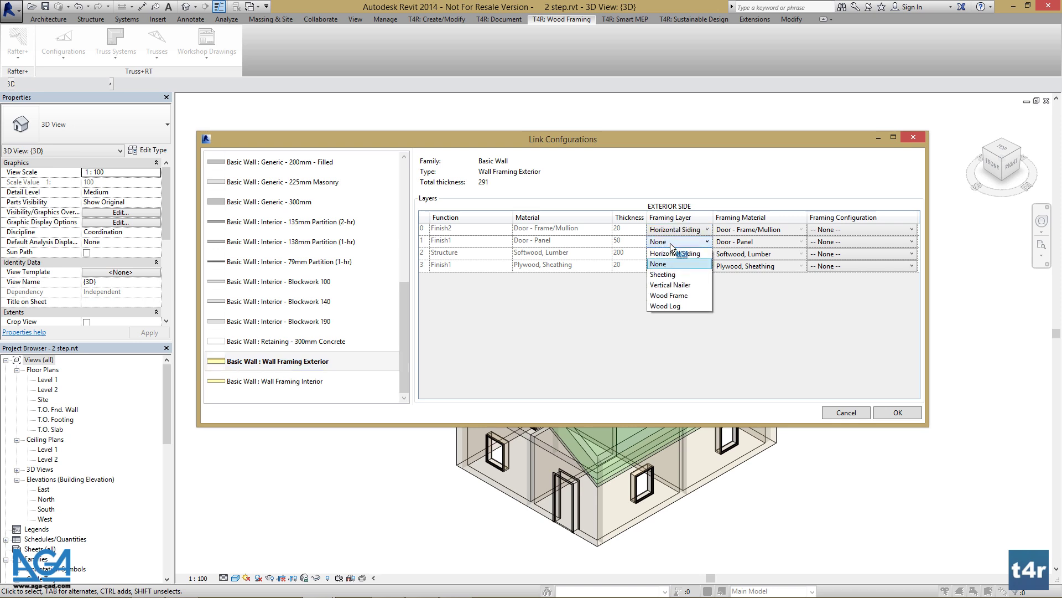
{"action": "left_click", "coordinate": [686, 285]}
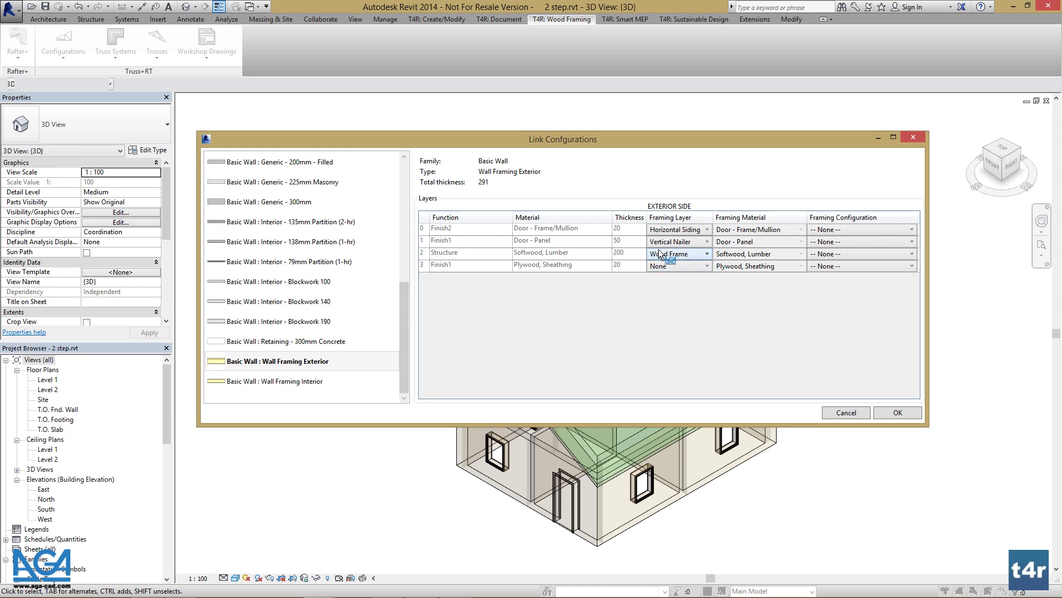
{"action": "left_click", "coordinate": [686, 267]}
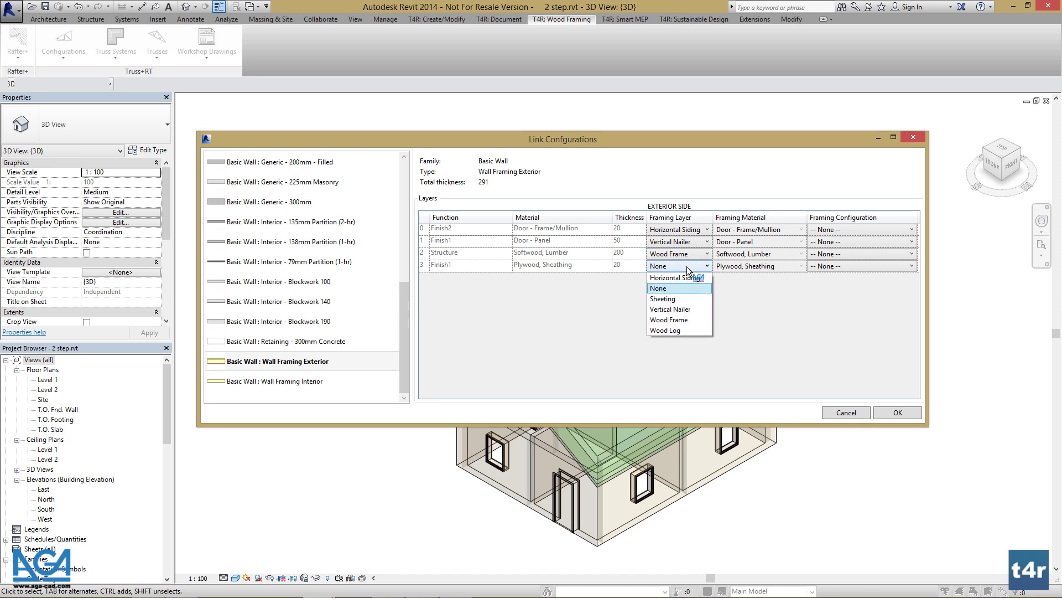
{"action": "left_click", "coordinate": [678, 298]}
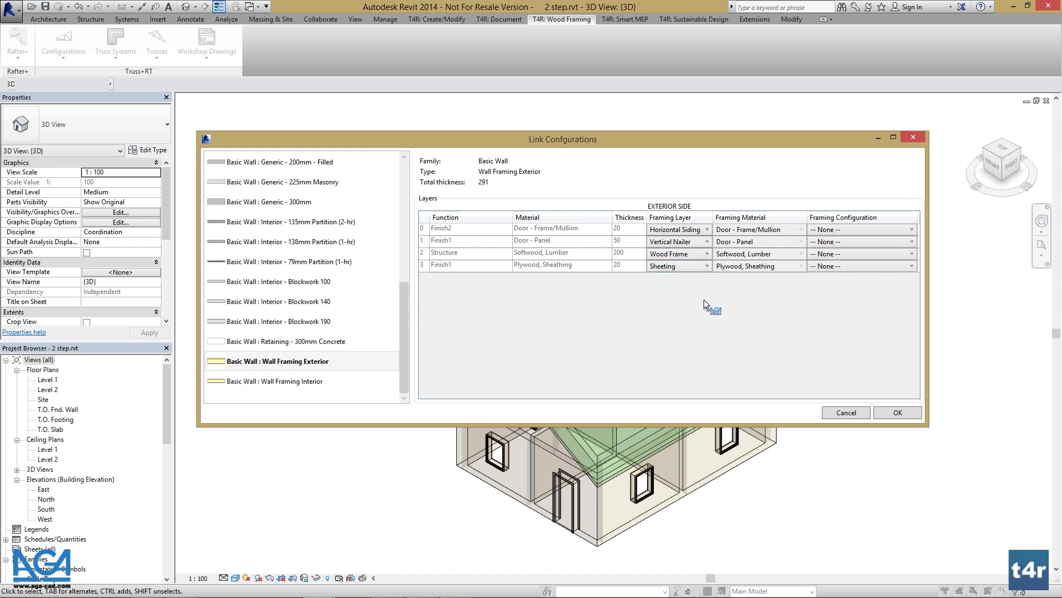
Assign M_Wall Horizontal Siding, M_Wall Vertical Nailer and M_Wall Wood Frame configurations, leaving Sheeting without one.
{"action": "left_click", "coordinate": [835, 253]}
{"action": "left_click", "coordinate": [848, 231]}
{"action": "left_click", "coordinate": [848, 251]}
{"action": "left_click", "coordinate": [847, 243]}
{"action": "left_click", "coordinate": [850, 266]}
{"action": "left_click", "coordinate": [850, 253]}
{"action": "left_click", "coordinate": [856, 295]}
{"action": "left_click", "coordinate": [855, 267]}
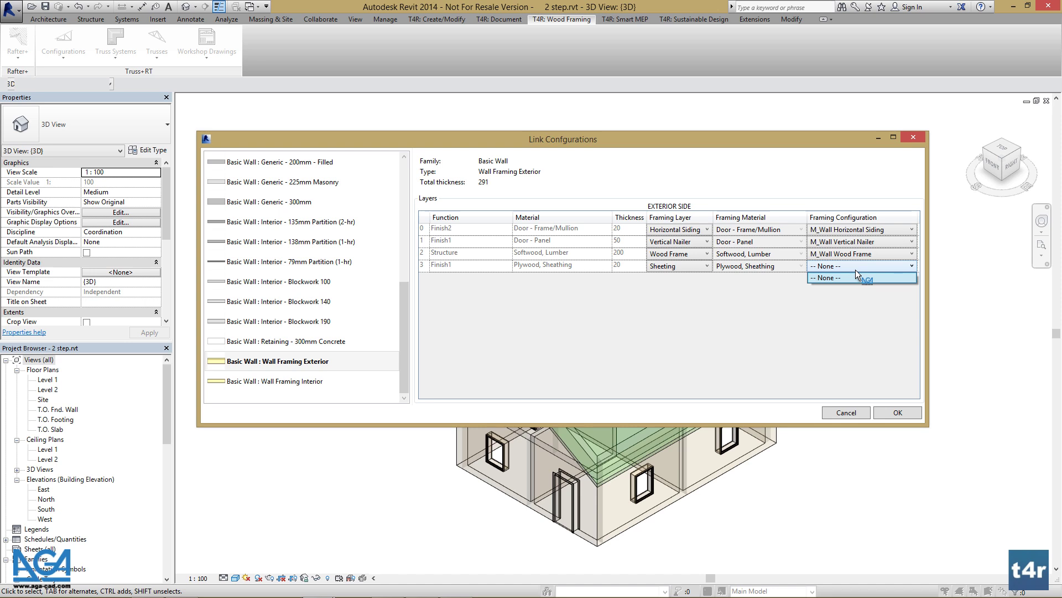
{"action": "left_click", "coordinate": [855, 271]}
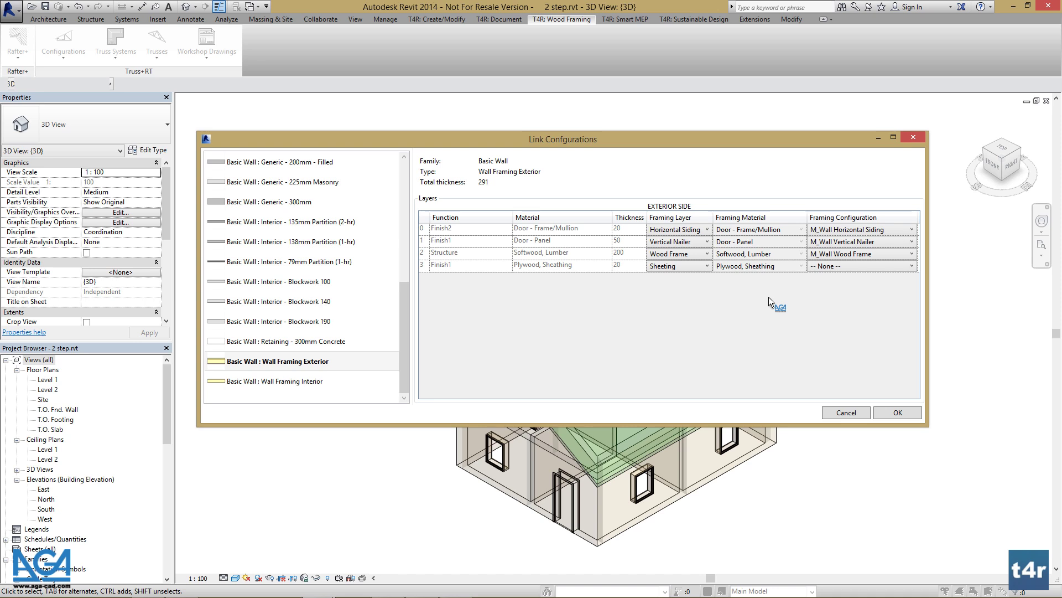
Set both plywood layers of Wall Framing Interior to the Sheeting framing layer.
{"action": "left_click", "coordinate": [297, 385]}
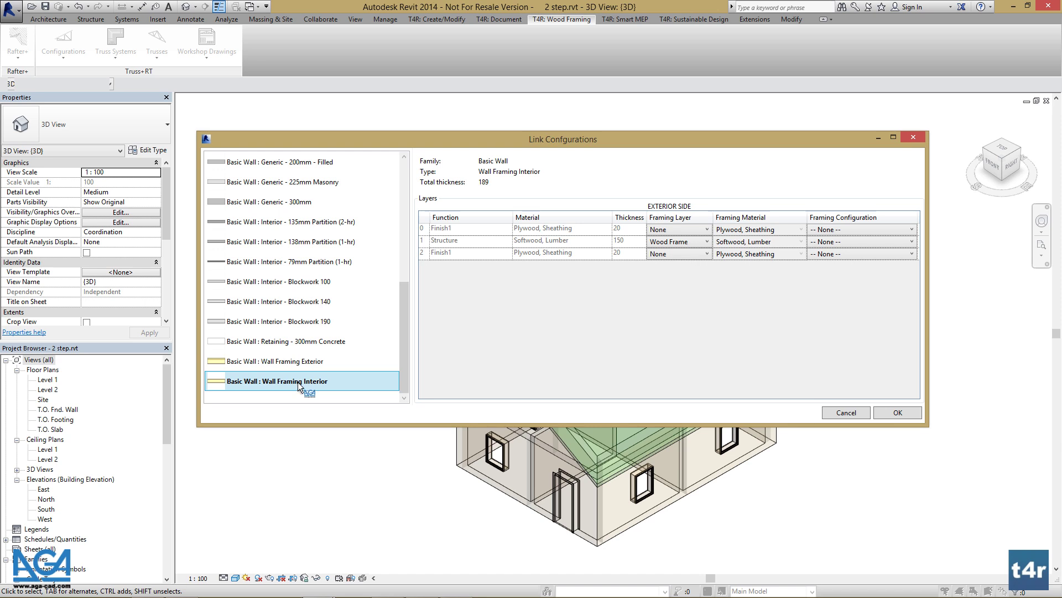
{"action": "left_click", "coordinate": [680, 231]}
{"action": "left_click", "coordinate": [680, 262]}
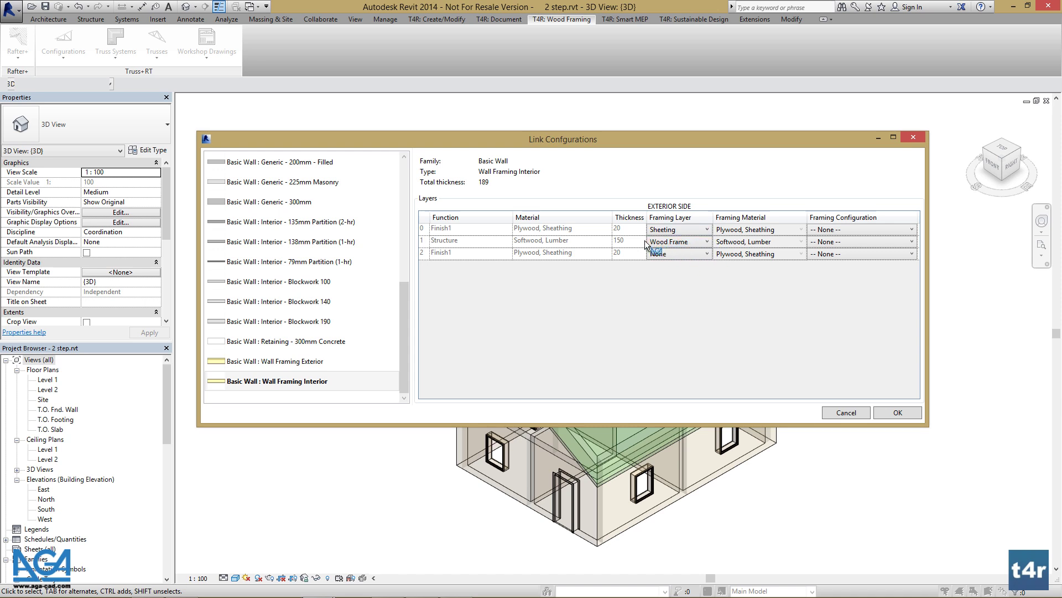
{"action": "left_click", "coordinate": [704, 253]}
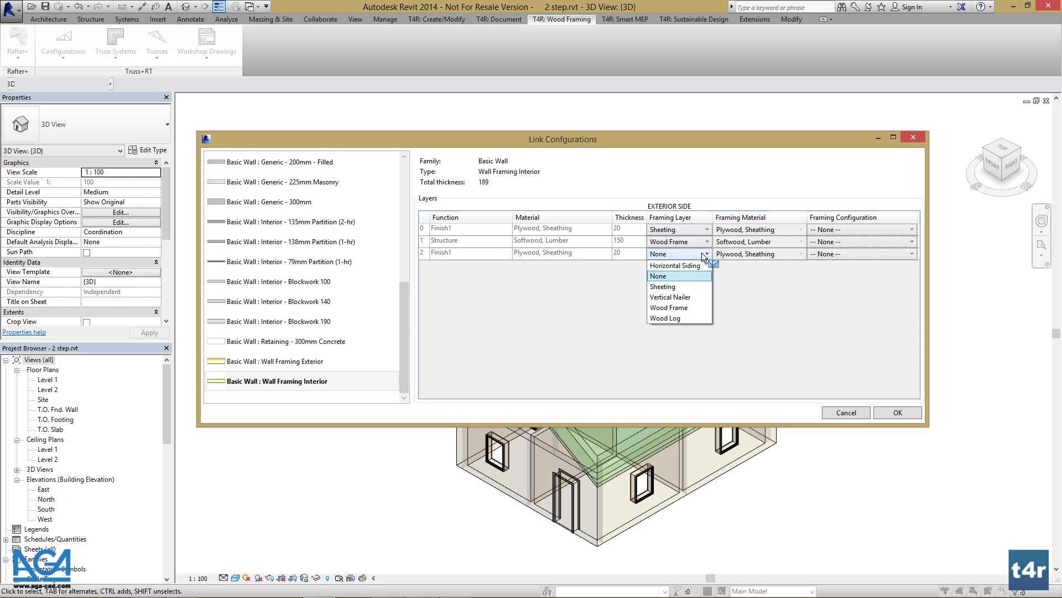
{"action": "left_click", "coordinate": [691, 286]}
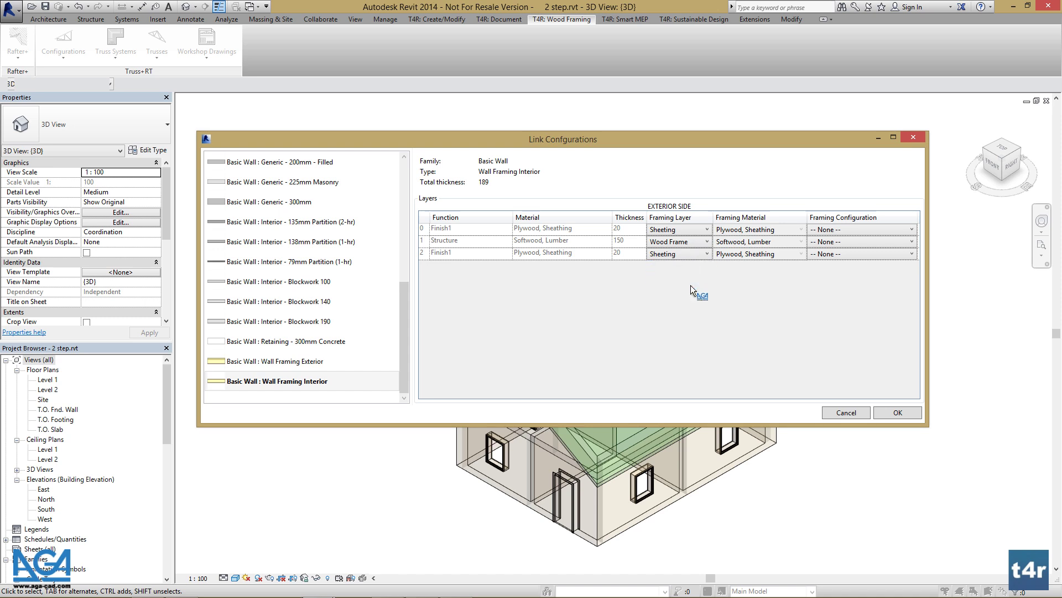
Give the interior structure layer the M_Wall Wood Frame configuration and save the link configurations.
{"action": "left_click", "coordinate": [888, 243]}
{"action": "left_click", "coordinate": [867, 285]}
{"action": "left_click", "coordinate": [889, 412]}
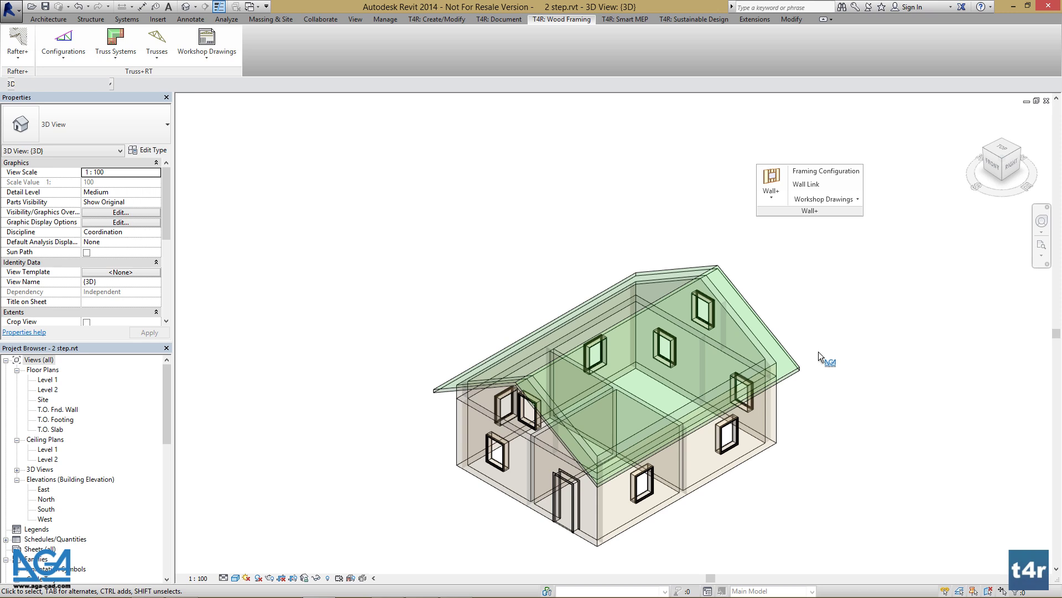
Open the Wall Workshop Drawing Configuration window from Workshop Drawings and reposition it.
{"action": "left_click", "coordinate": [812, 200]}
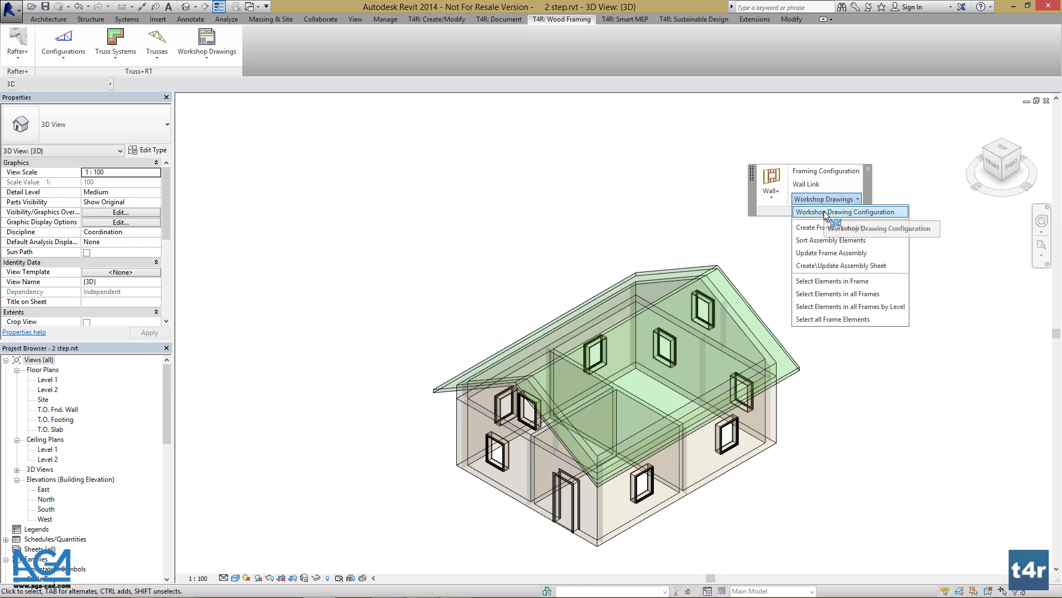
{"action": "left_click", "coordinate": [825, 212]}
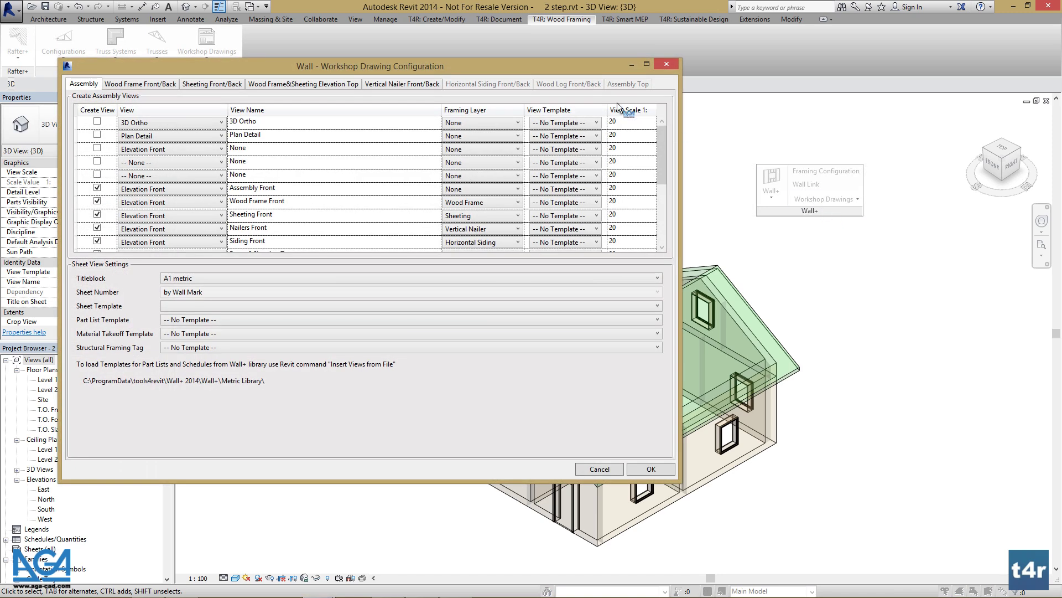
{"action": "left_click_drag", "start_coordinate": [530, 72], "coordinate": [654, 95]}
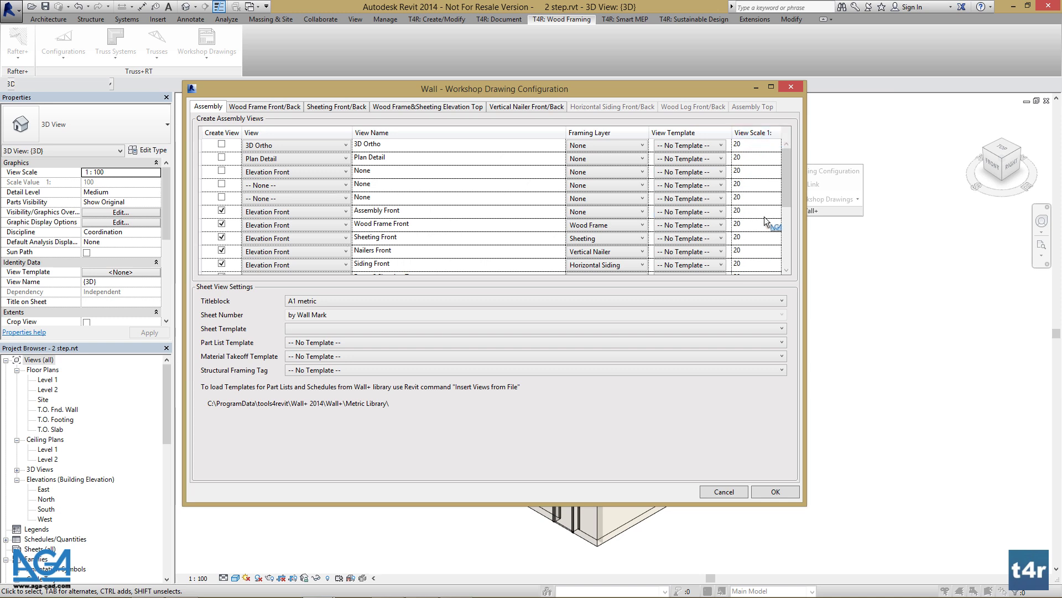
Review the Wood Frame, Sheeting, Top and Vertical Nailer dimension tabs, then return to Assembly.
{"action": "left_click", "coordinate": [272, 108]}
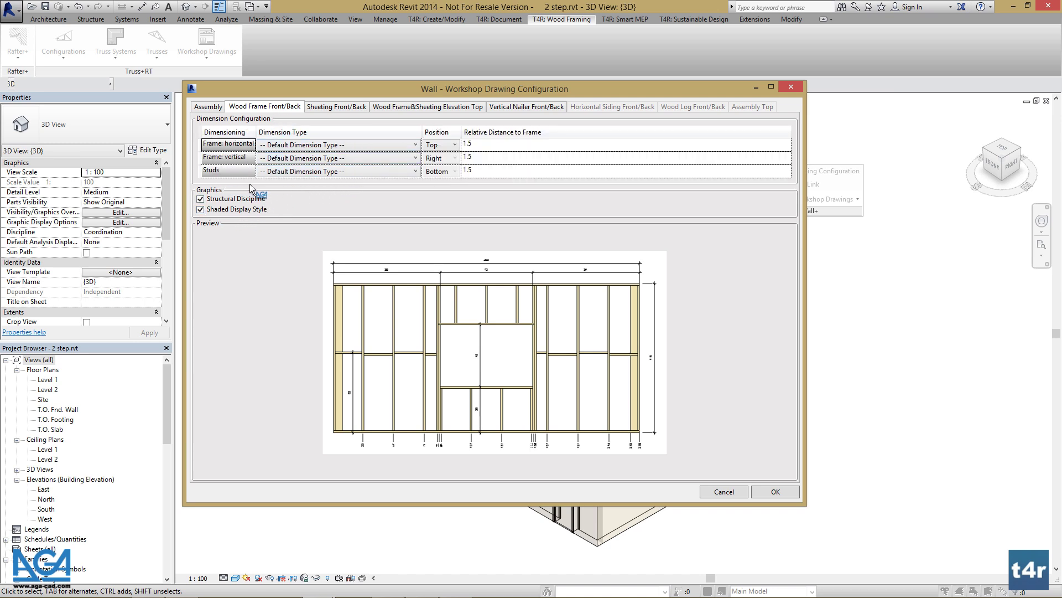
{"action": "left_click", "coordinate": [347, 107]}
{"action": "left_click", "coordinate": [391, 107]}
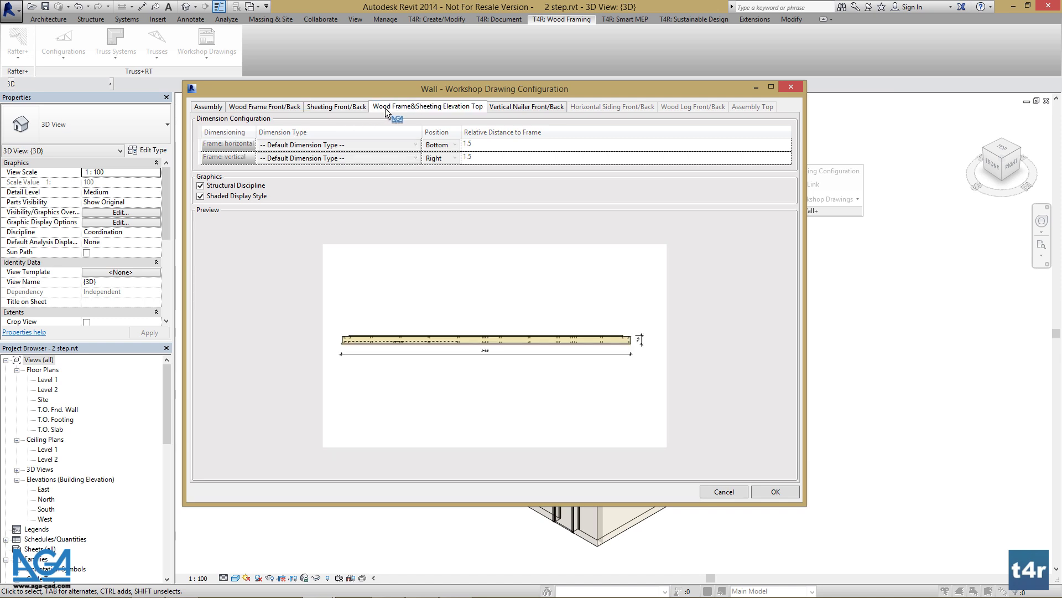
{"action": "left_click", "coordinate": [498, 107]}
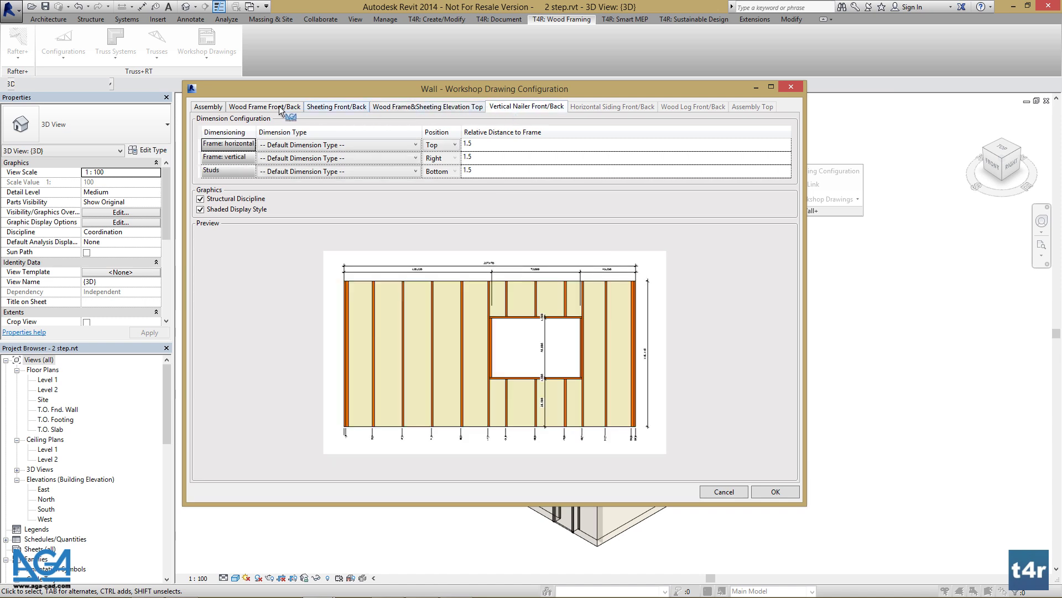
{"action": "left_click", "coordinate": [209, 106]}
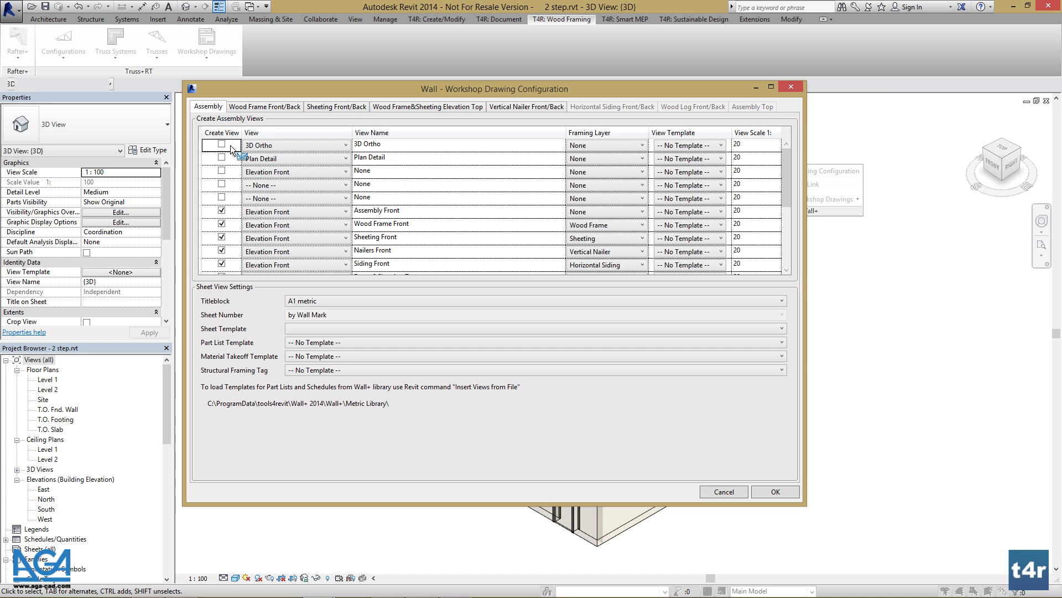
{"action": "left_click", "coordinate": [343, 301]}
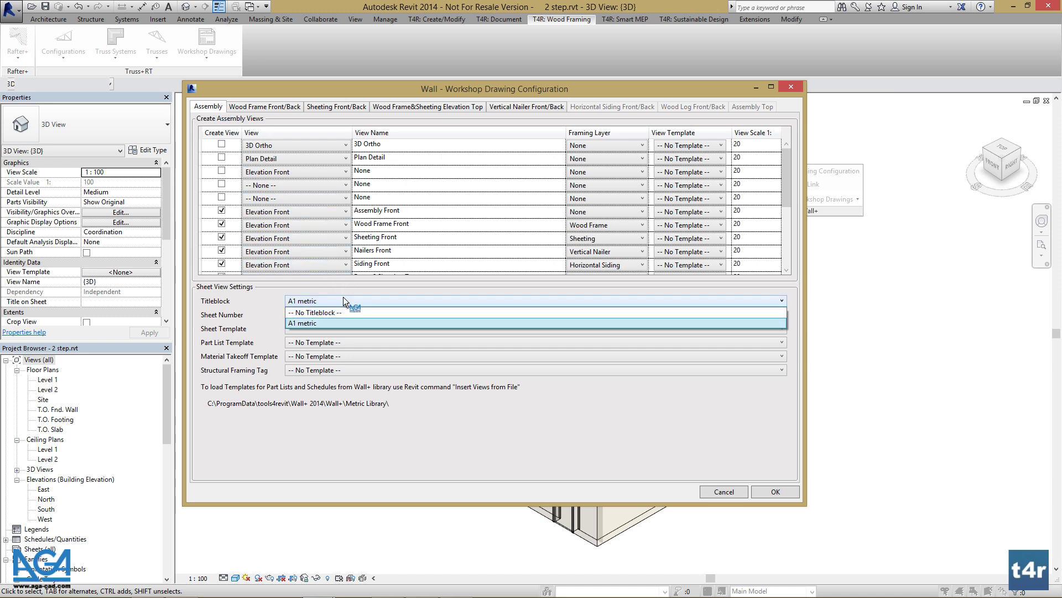
{"action": "left_click", "coordinate": [301, 324]}
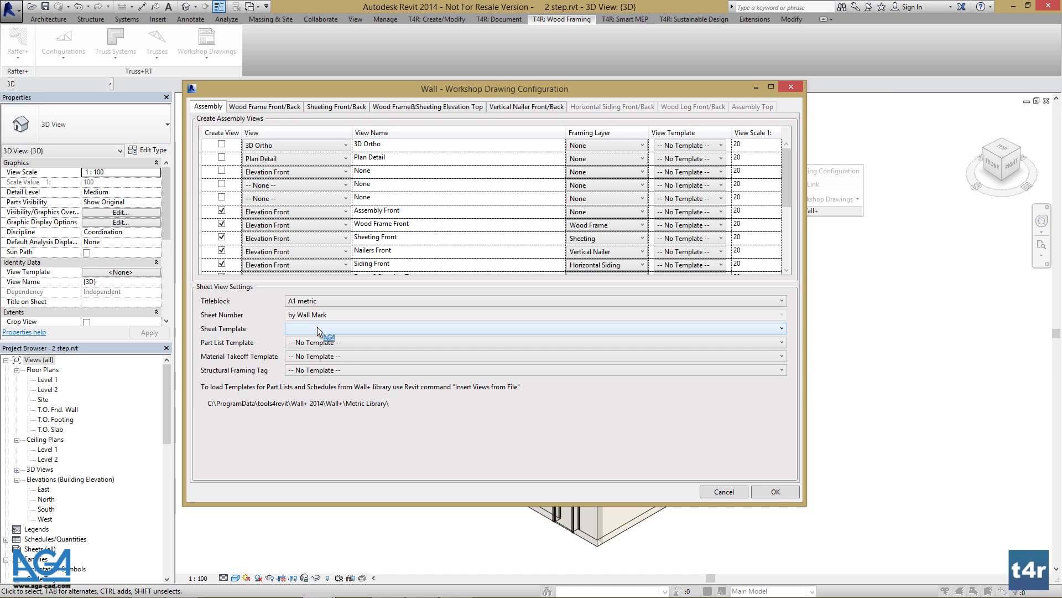
{"action": "left_click", "coordinate": [317, 329]}
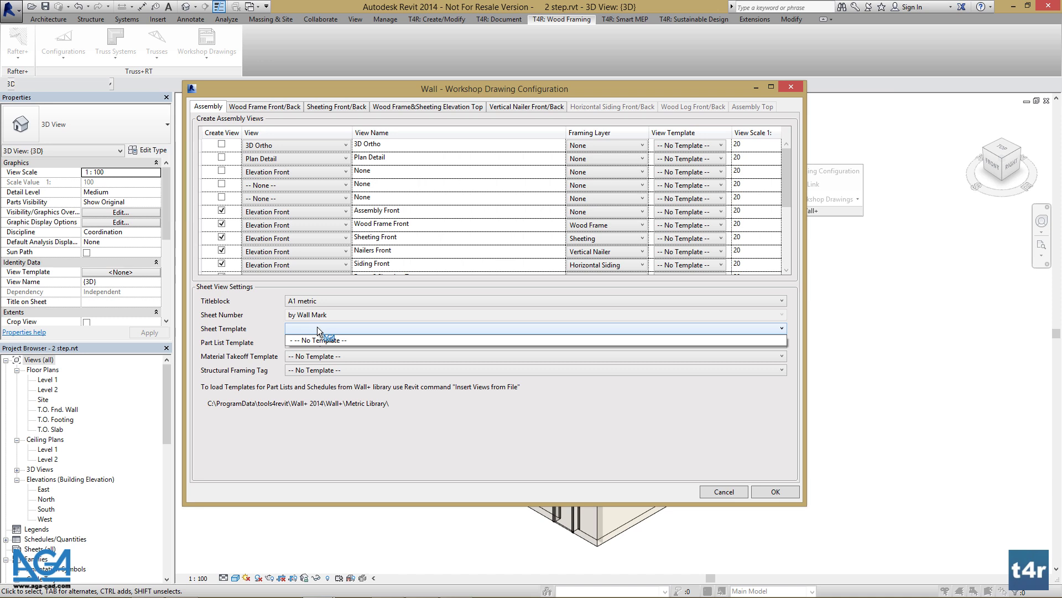
{"action": "left_click", "coordinate": [281, 328]}
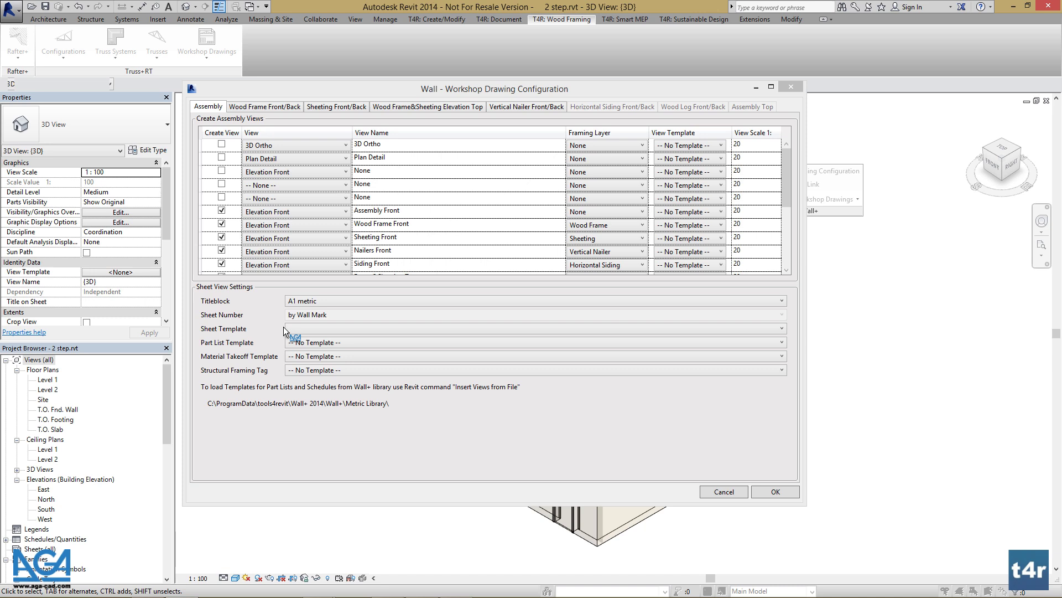
Choose Wall Framing Elements - Schedule, Wall Assembly Material Takeoff and the M_Structural Framing Tag : Standard tag.
{"action": "left_click", "coordinate": [314, 343]}
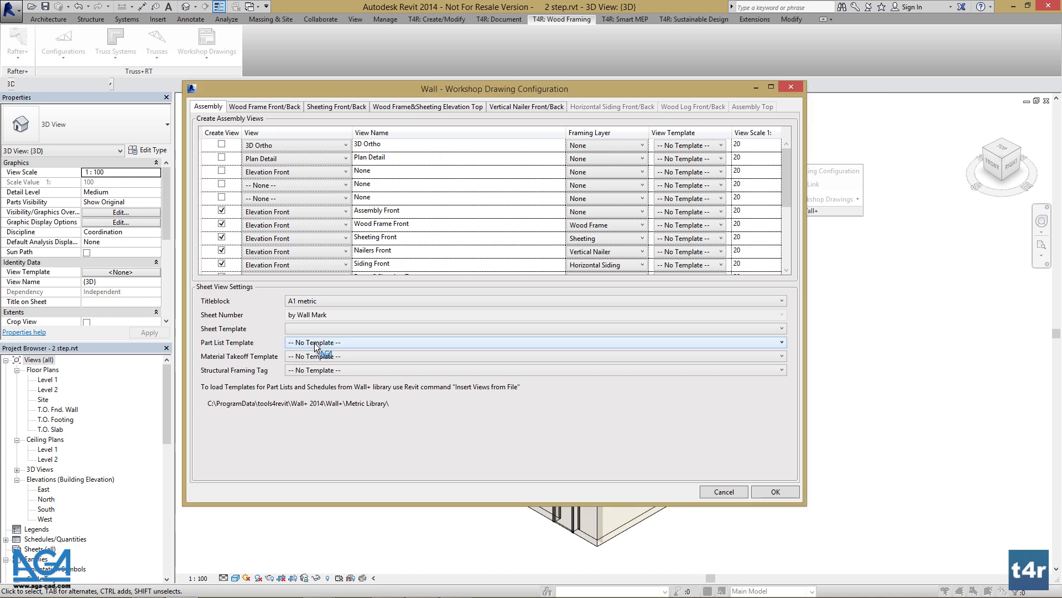
{"action": "scroll", "coordinate": [348, 413], "scroll_direction": "down", "scroll_amount": 5}
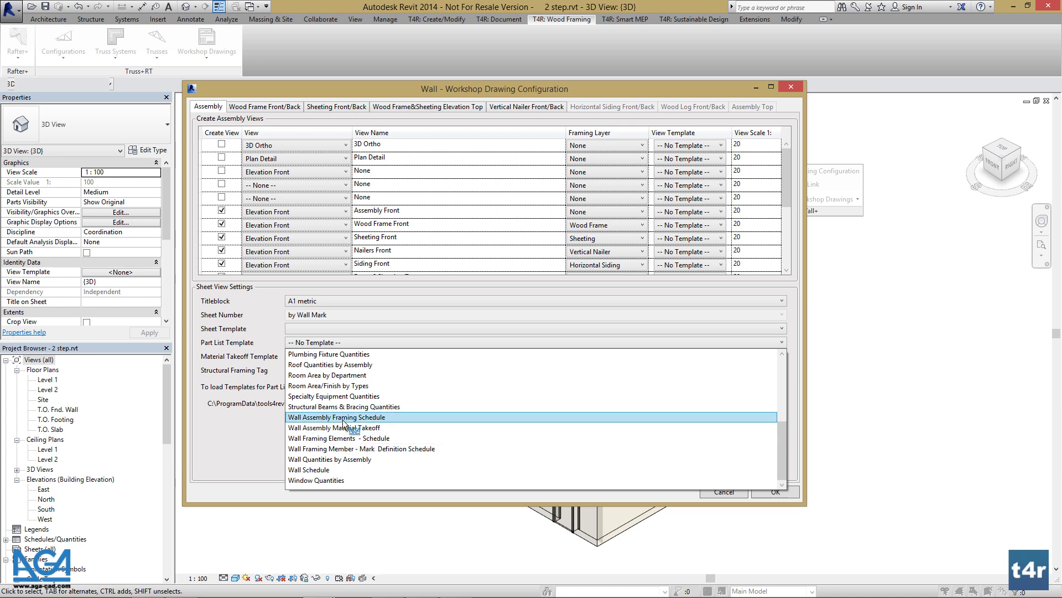
{"action": "left_click", "coordinate": [352, 438]}
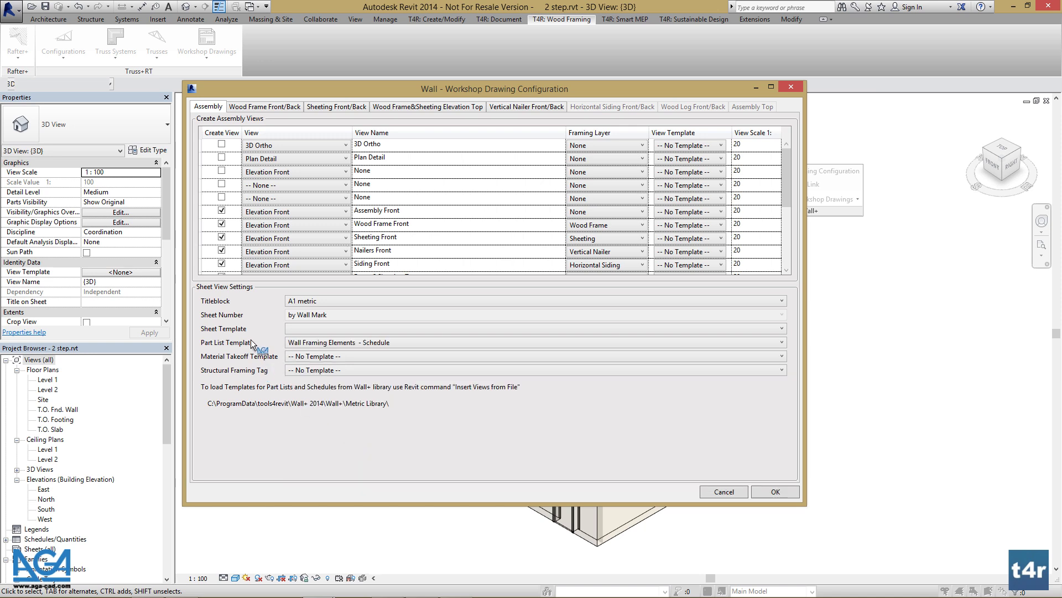
{"action": "left_click", "coordinate": [305, 356]}
{"action": "scroll", "coordinate": [331, 408], "scroll_direction": "down", "scroll_amount": 3}
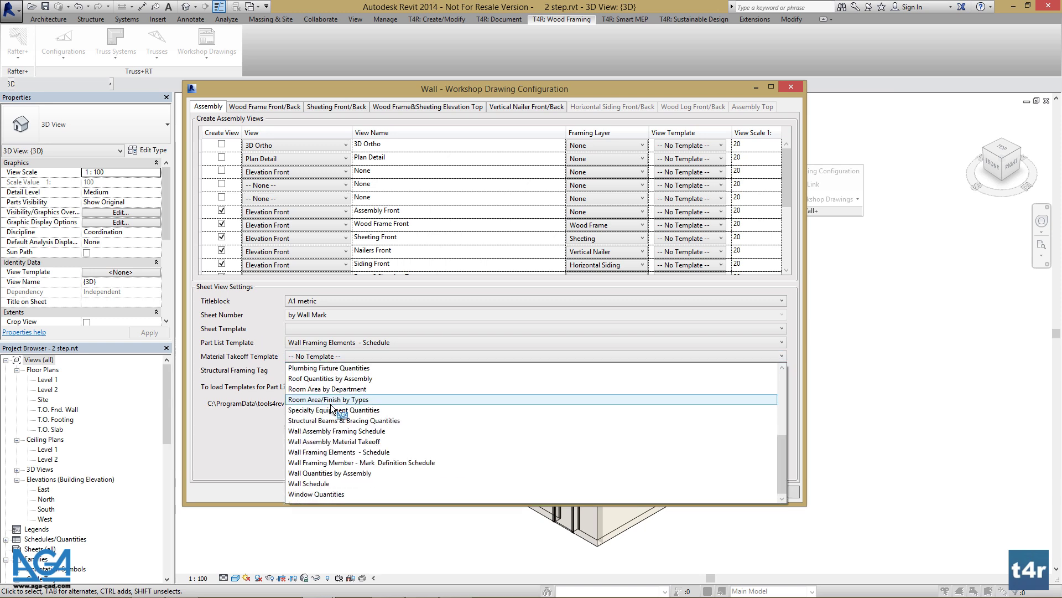
{"action": "left_click", "coordinate": [312, 442]}
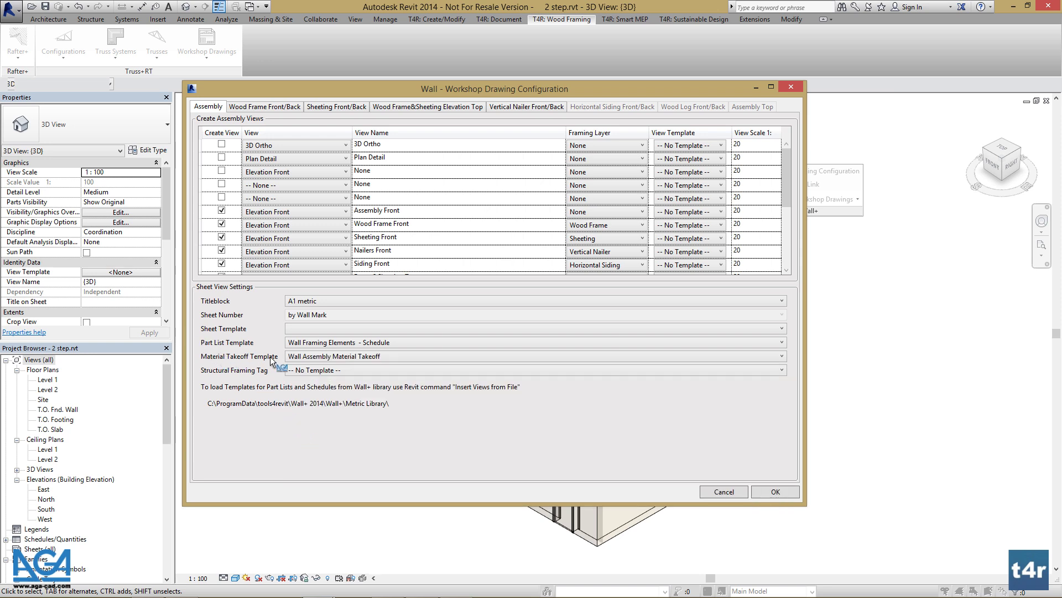
{"action": "left_click", "coordinate": [330, 370]}
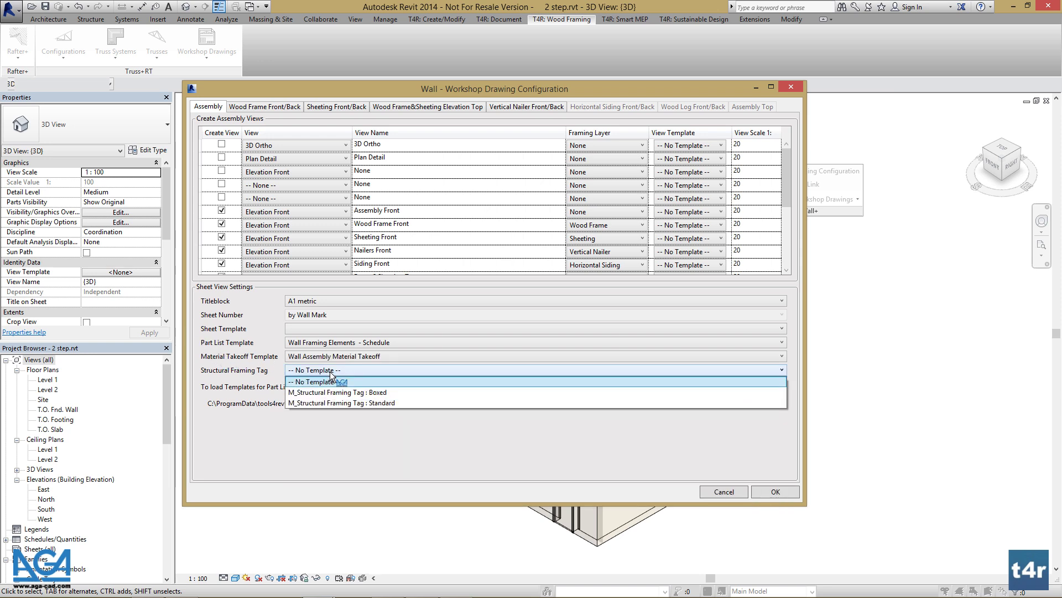
{"action": "left_click", "coordinate": [343, 403]}
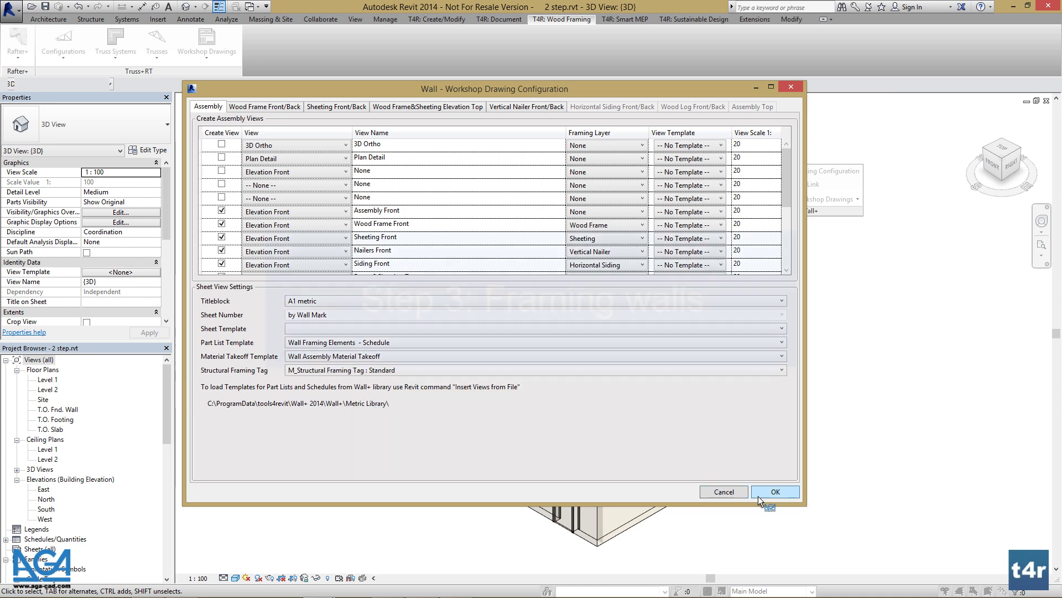
Save the workshop drawing configuration and generate timber framing for the front door wall.
{"action": "left_click", "coordinate": [773, 490]}
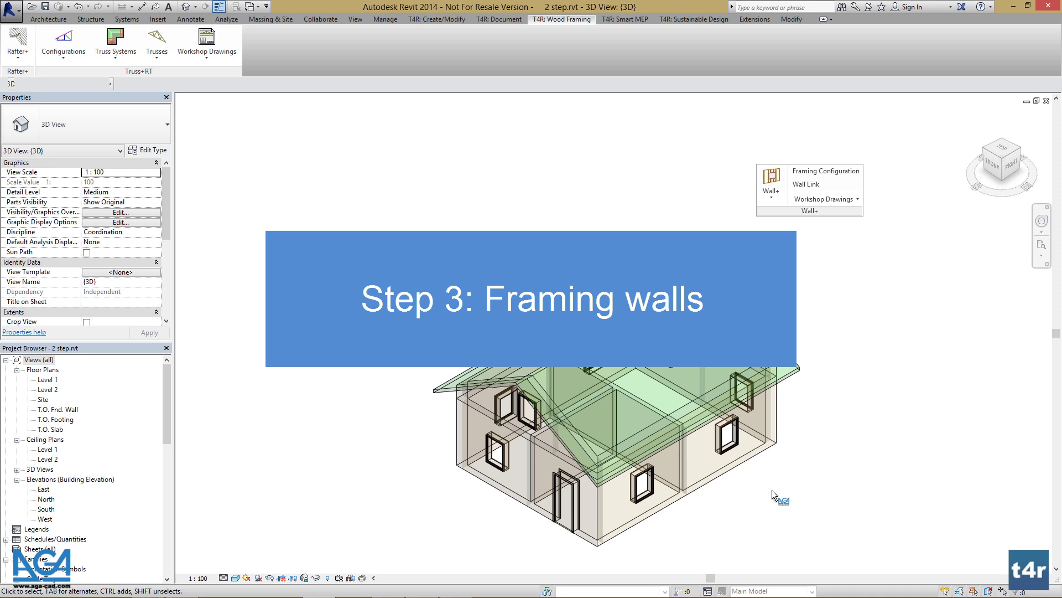
{"action": "left_click", "coordinate": [586, 536]}
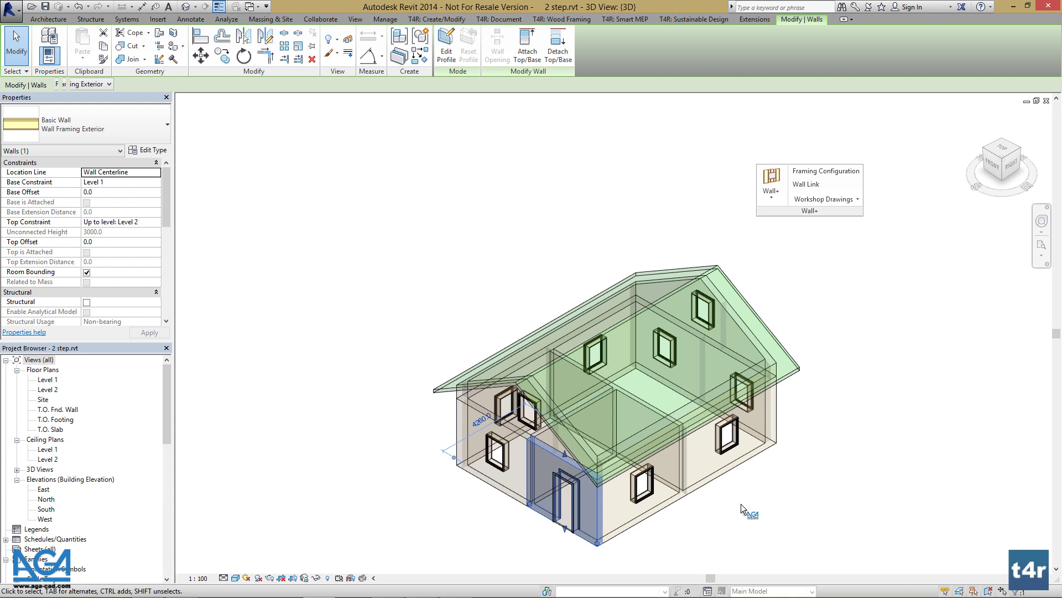
{"action": "left_click", "coordinate": [772, 194]}
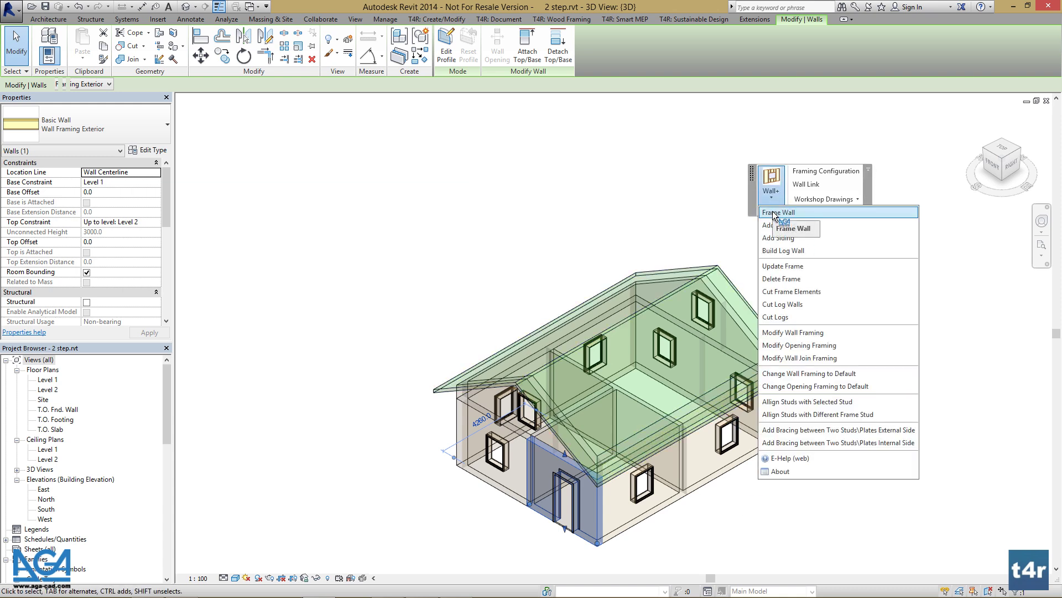
{"action": "left_click", "coordinate": [772, 212]}
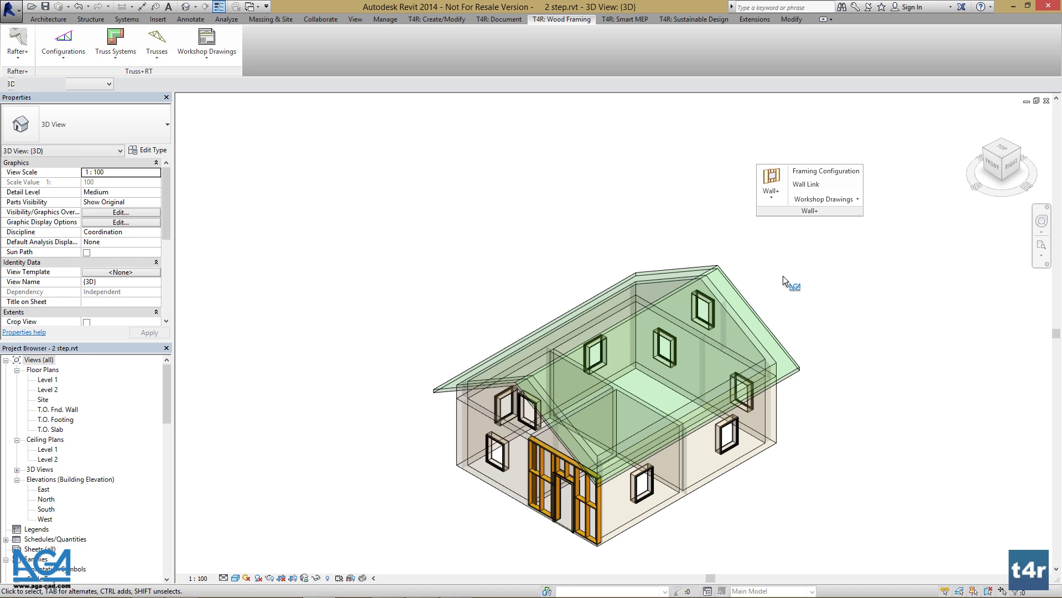
Reselect the whole framed front wall using Tab and add nailers to it.
{"action": "left_click", "coordinate": [543, 520]}
{"action": "key", "text": "Escape"}
{"action": "key", "text": "Tab"}
{"action": "left_click", "coordinate": [544, 520]}
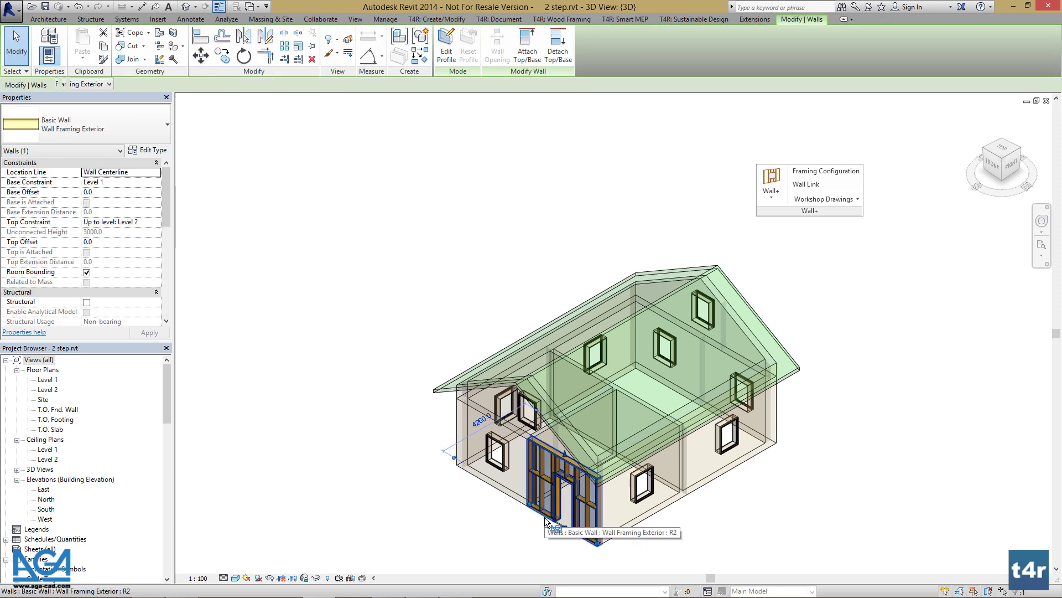
{"action": "left_click", "coordinate": [769, 199]}
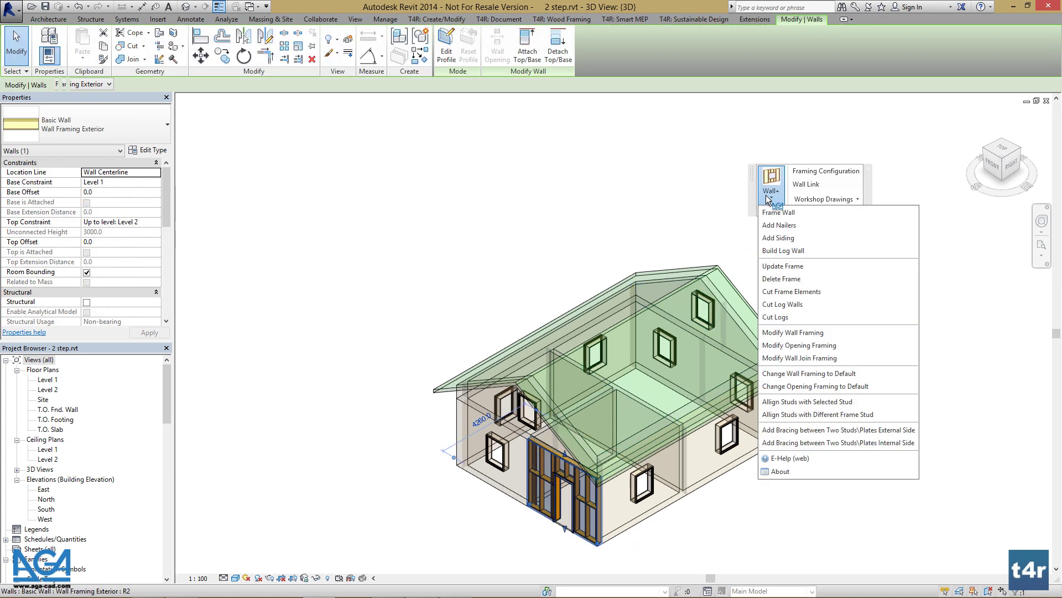
{"action": "left_click", "coordinate": [771, 225]}
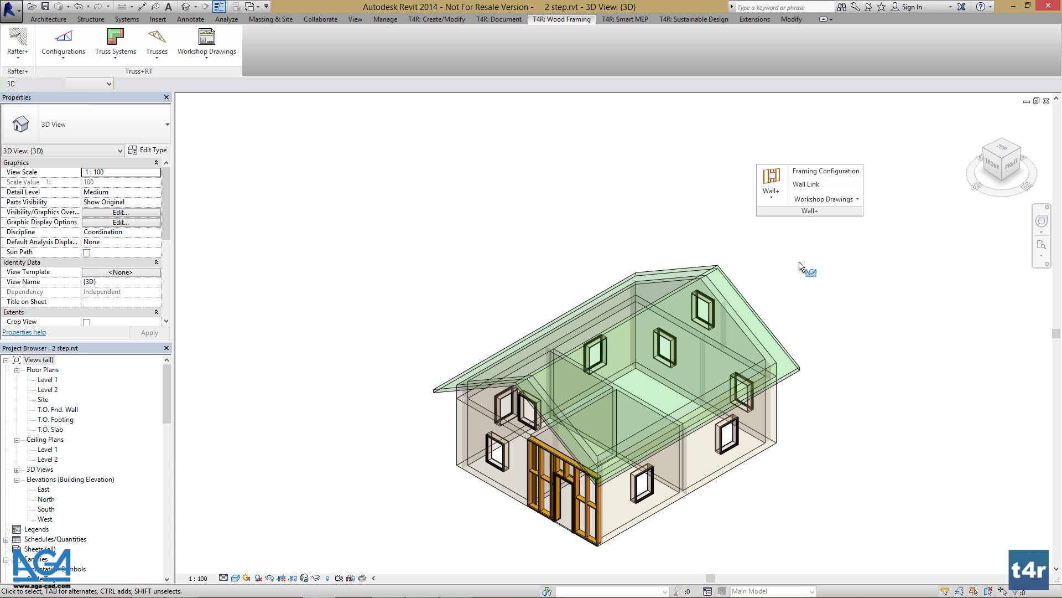
Clad the framed front door wall with horizontal siding using Add Siding.
{"action": "left_click", "coordinate": [546, 520]}
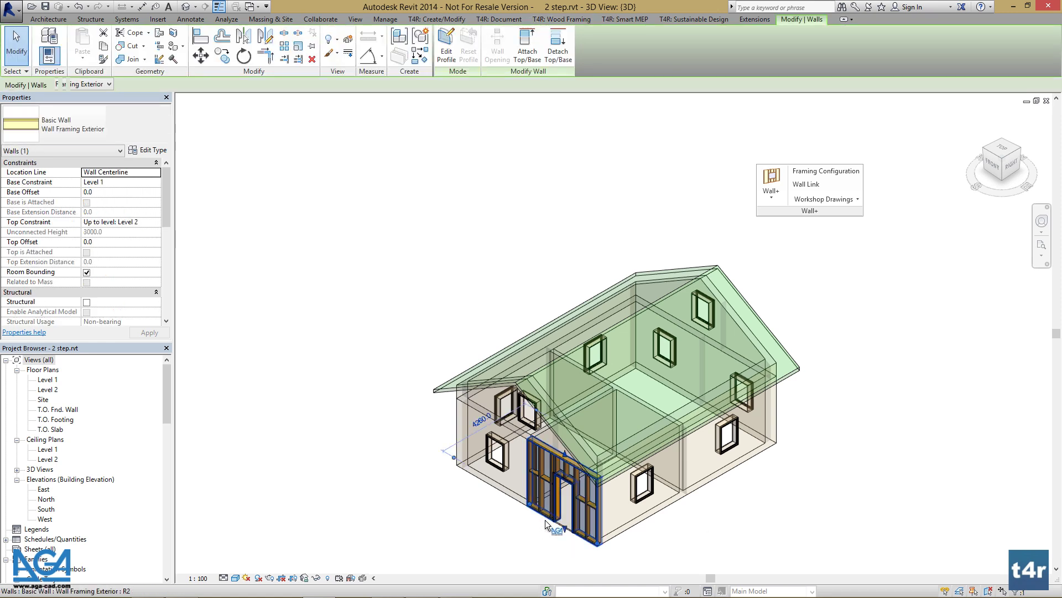
{"action": "left_click", "coordinate": [771, 187]}
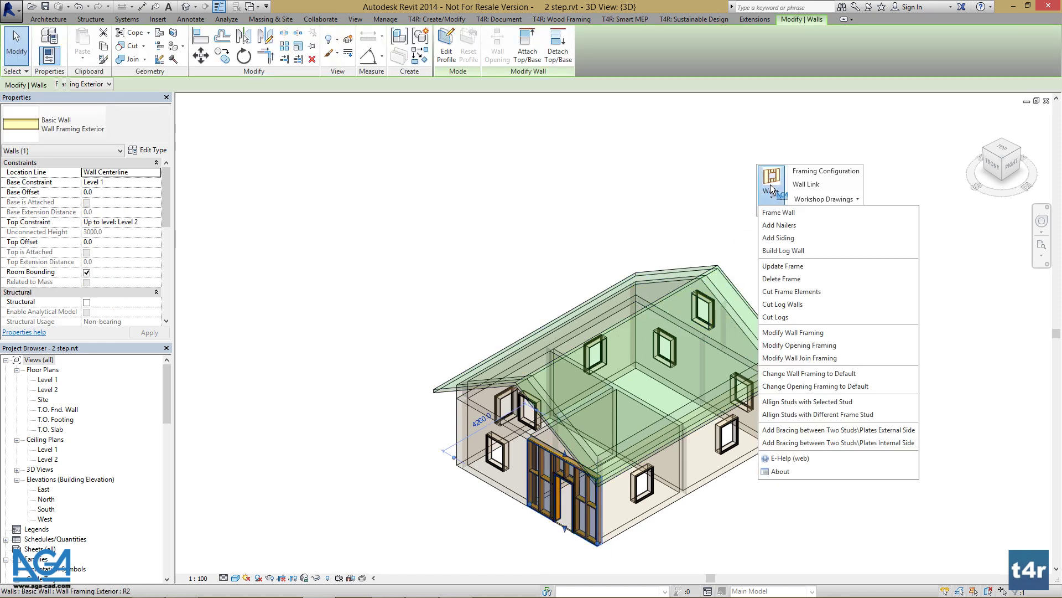
{"action": "left_click", "coordinate": [782, 238]}
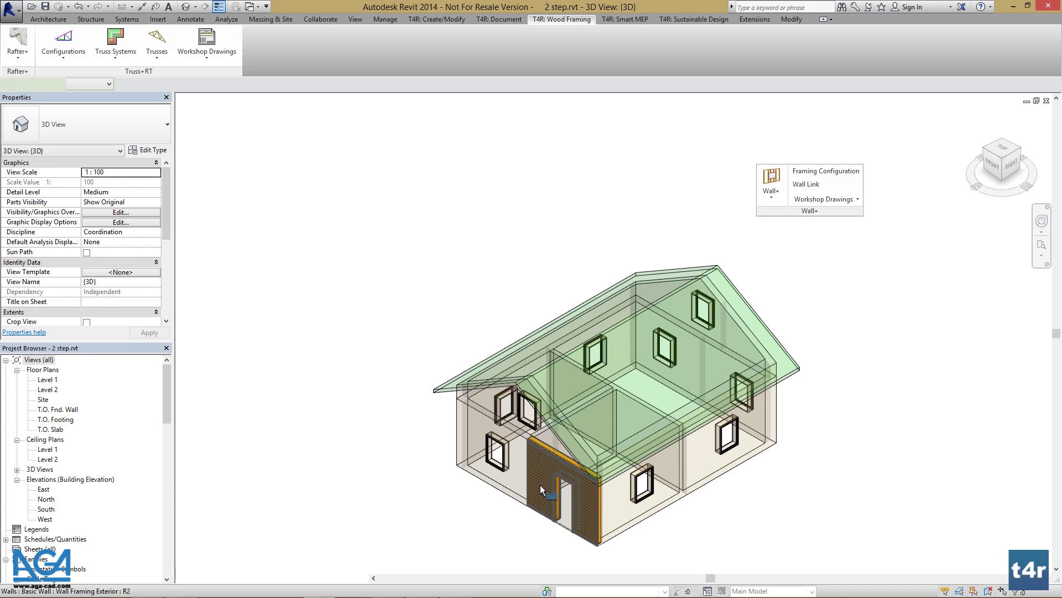
Create the frame assembly EW3 from the sided front door wall.
{"action": "left_click", "coordinate": [532, 434]}
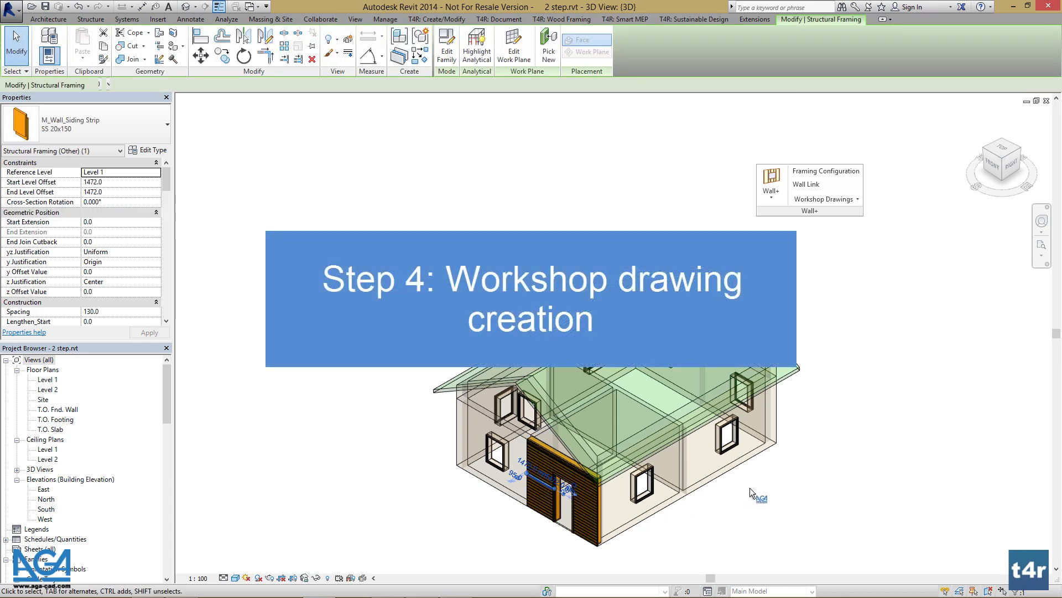
{"action": "left_click", "coordinate": [820, 200]}
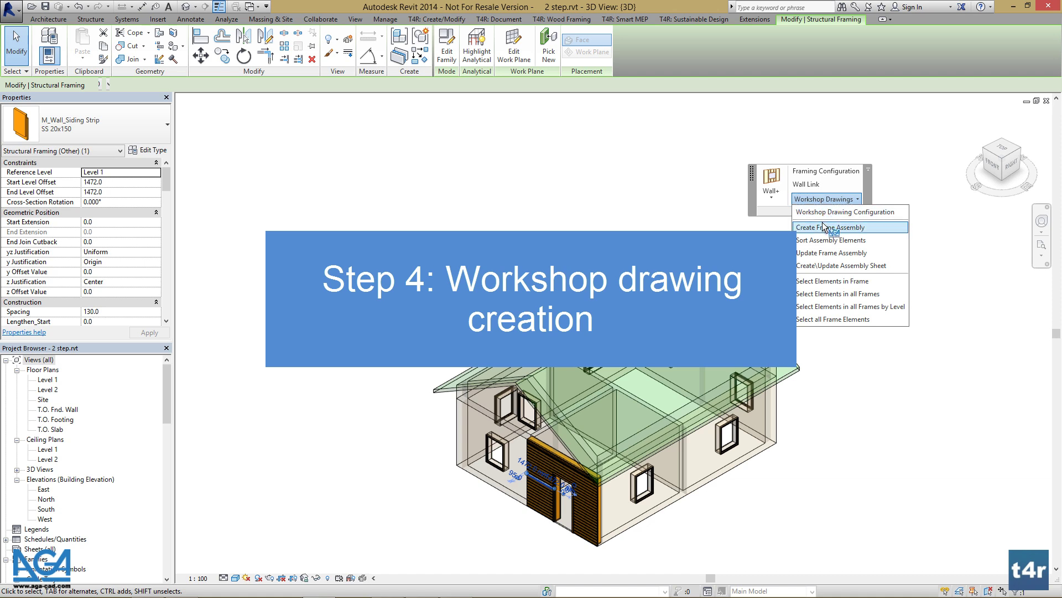
{"action": "left_click", "coordinate": [824, 227]}
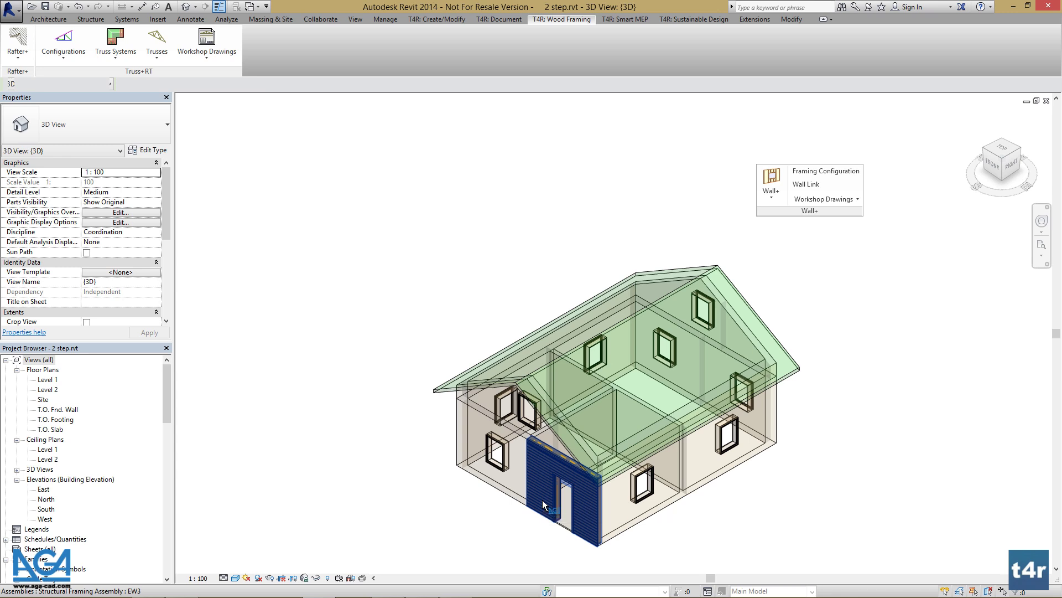
Run Sort Assembly Elements on the EW3 assembly, then clear the selection.
{"action": "left_click", "coordinate": [543, 504]}
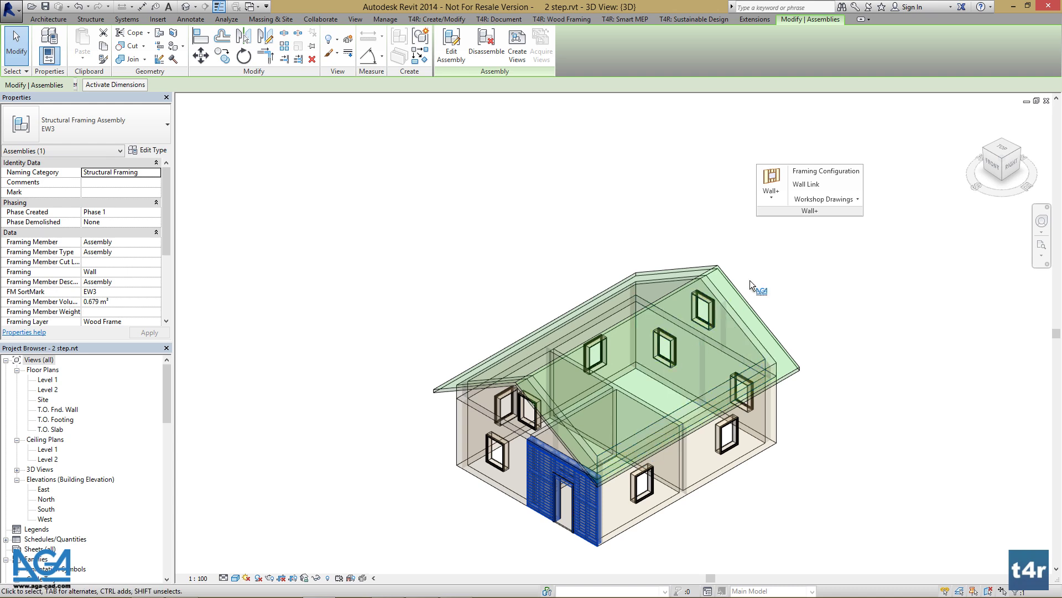
{"action": "left_click", "coordinate": [817, 200]}
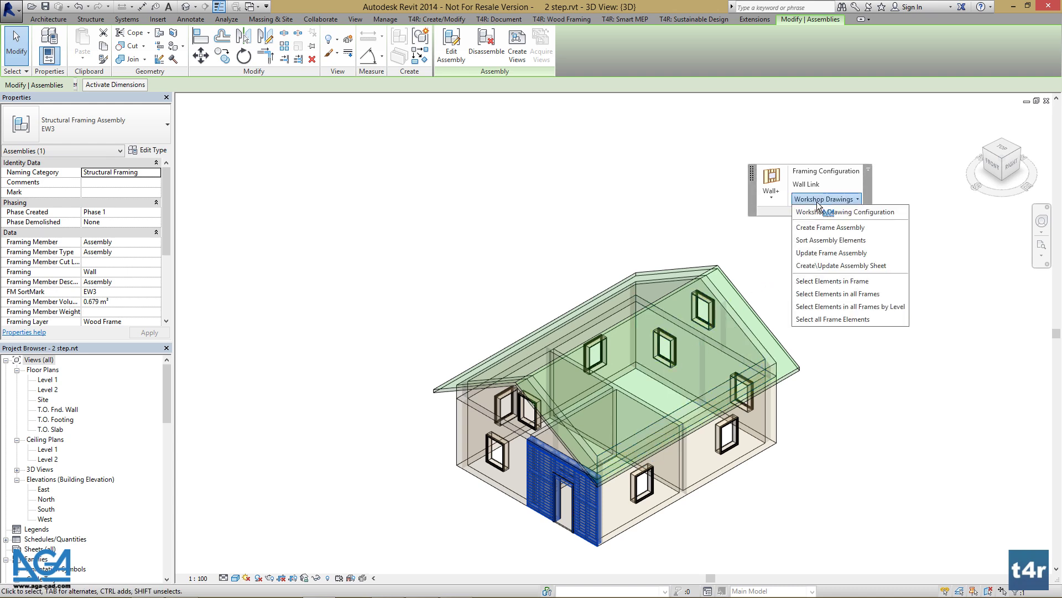
{"action": "left_click", "coordinate": [828, 239]}
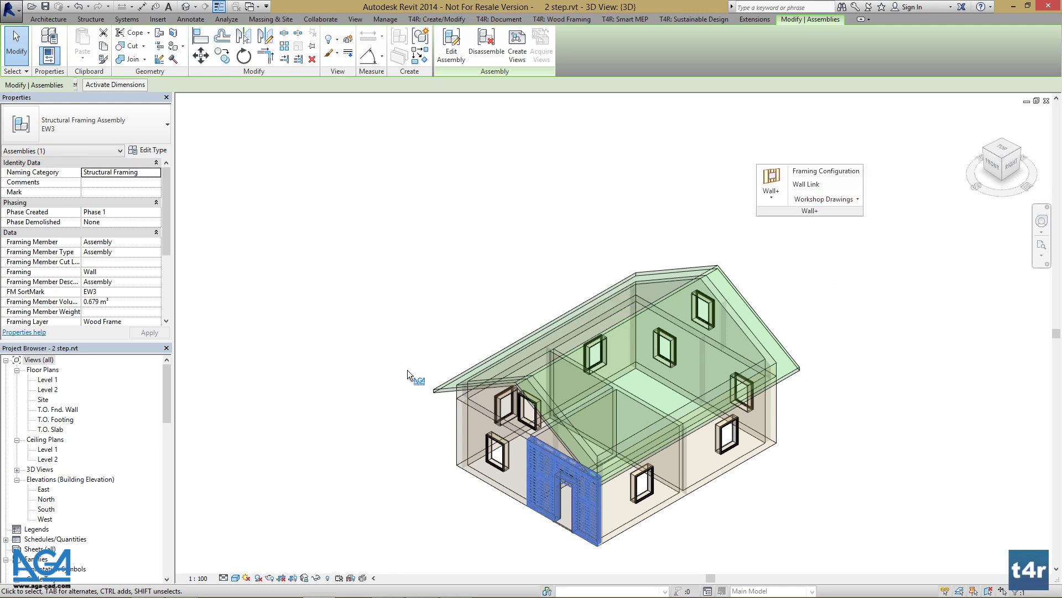
{"action": "left_click", "coordinate": [421, 375]}
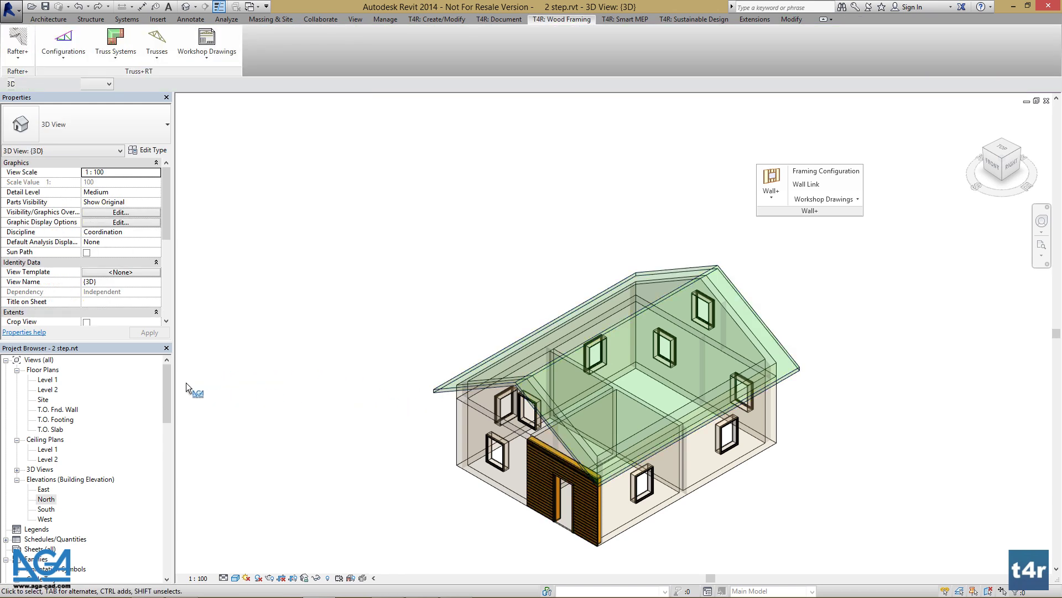
Expand Assemblies > EW3 in the Project Browser and open Sheet: EW3 - Sheet.
{"action": "left_click_drag", "start_coordinate": [168, 373], "coordinate": [169, 543]}
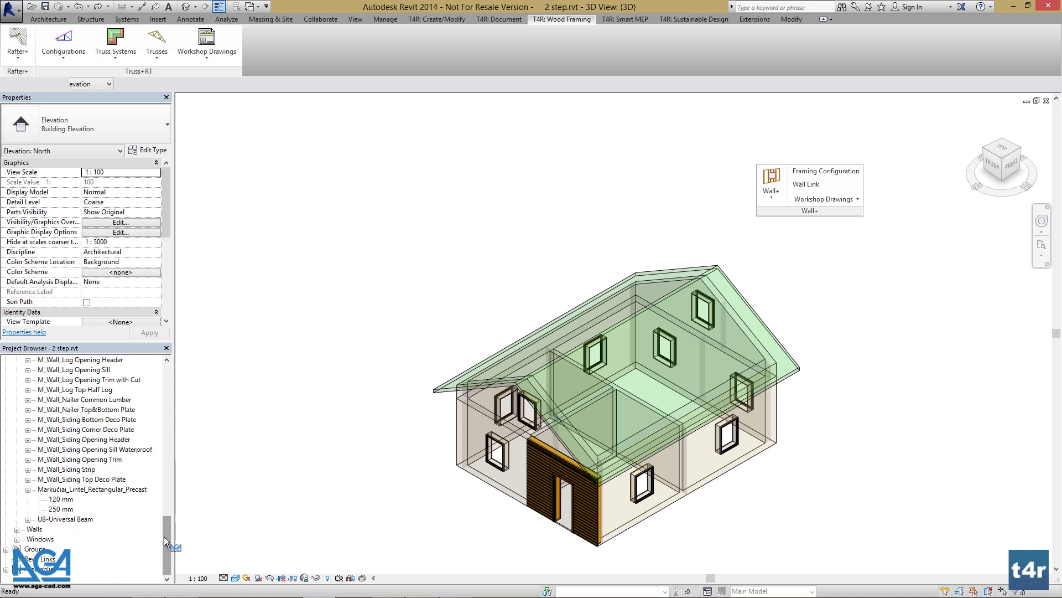
{"action": "left_click", "coordinate": [6, 570]}
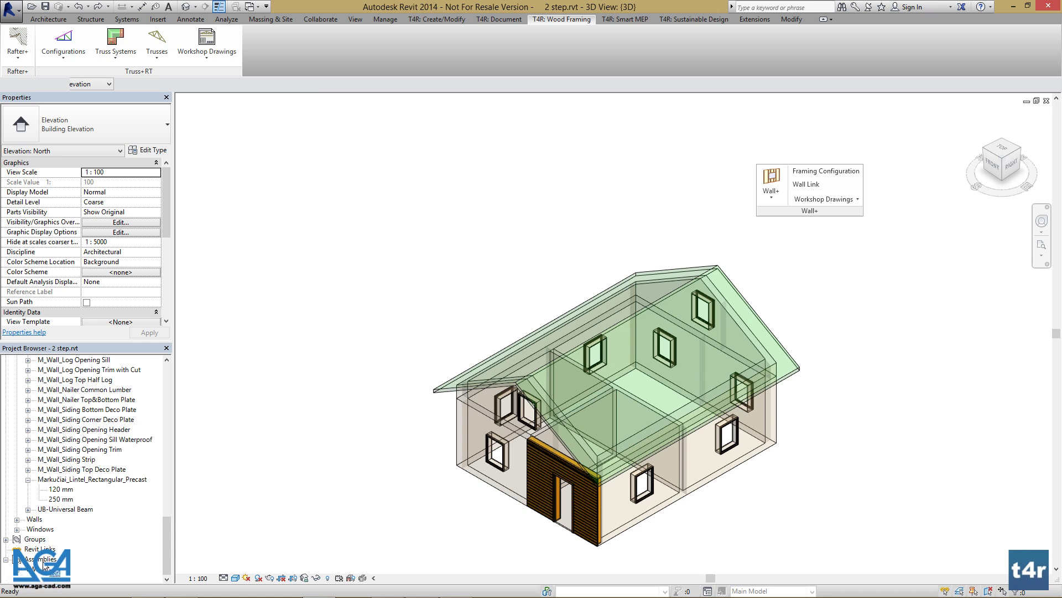
{"action": "left_click", "coordinate": [17, 570]}
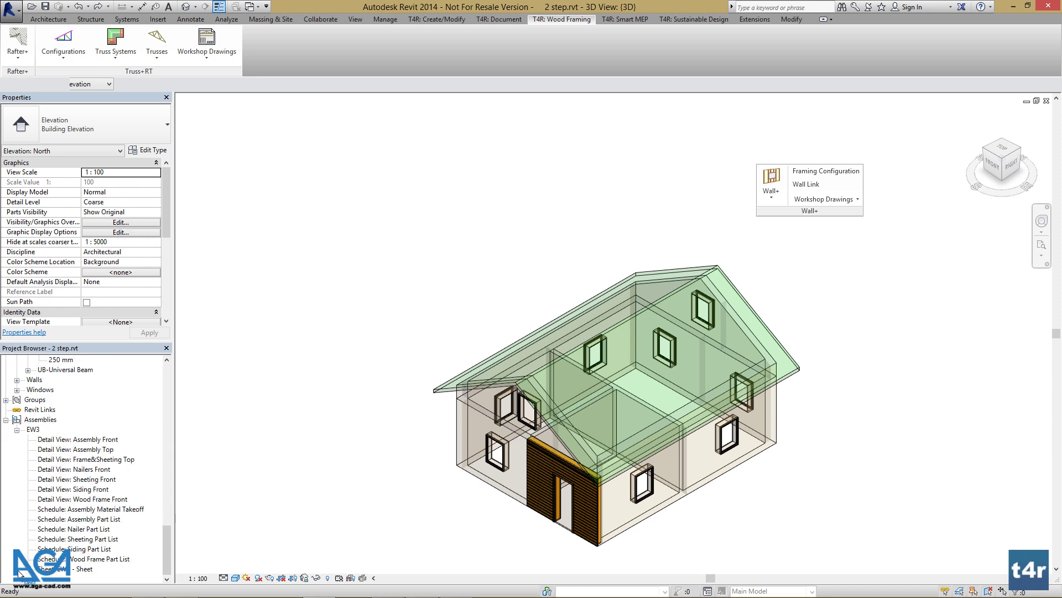
{"action": "double_click", "coordinate": [59, 570]}
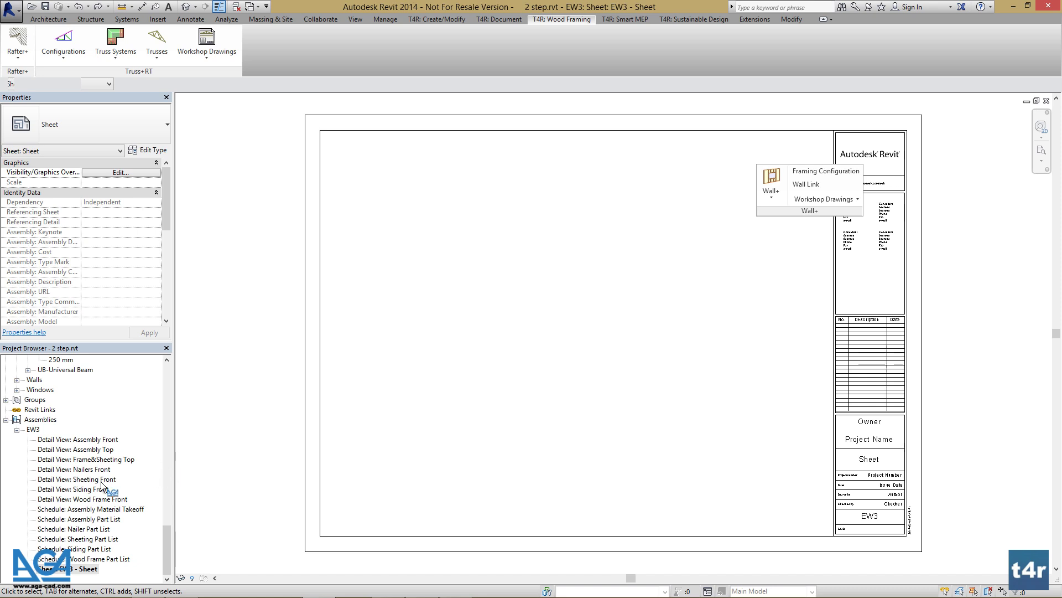
Place the Siding Front and Sheeting Front views on the EW3 sheet, one below the other.
{"action": "left_click", "coordinate": [67, 489]}
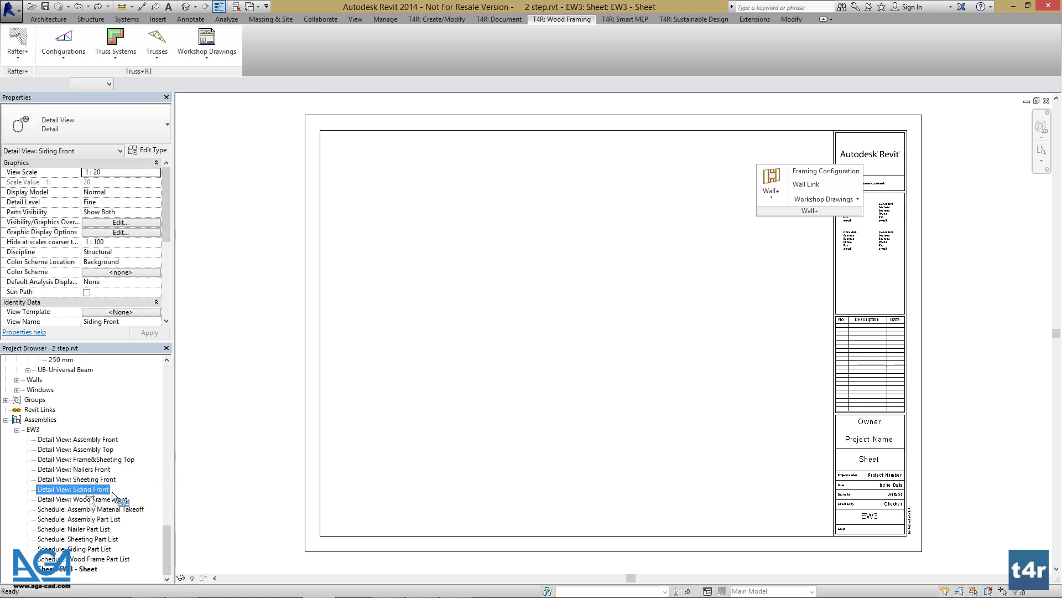
{"action": "left_click_drag", "start_coordinate": [406, 228], "coordinate": [406, 218]}
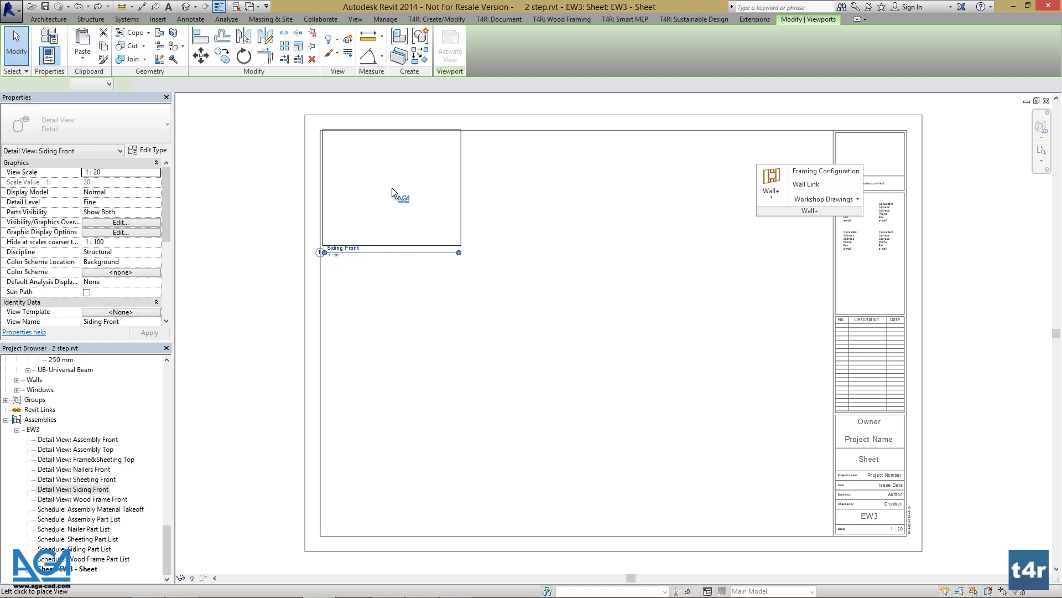
{"action": "left_click", "coordinate": [394, 194]}
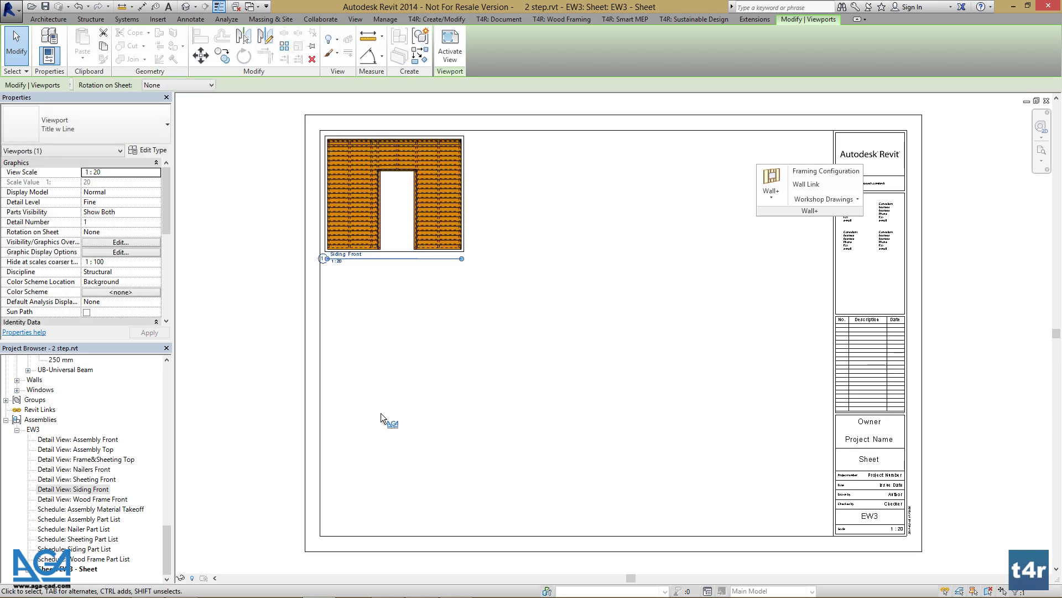
{"action": "left_click", "coordinate": [92, 499]}
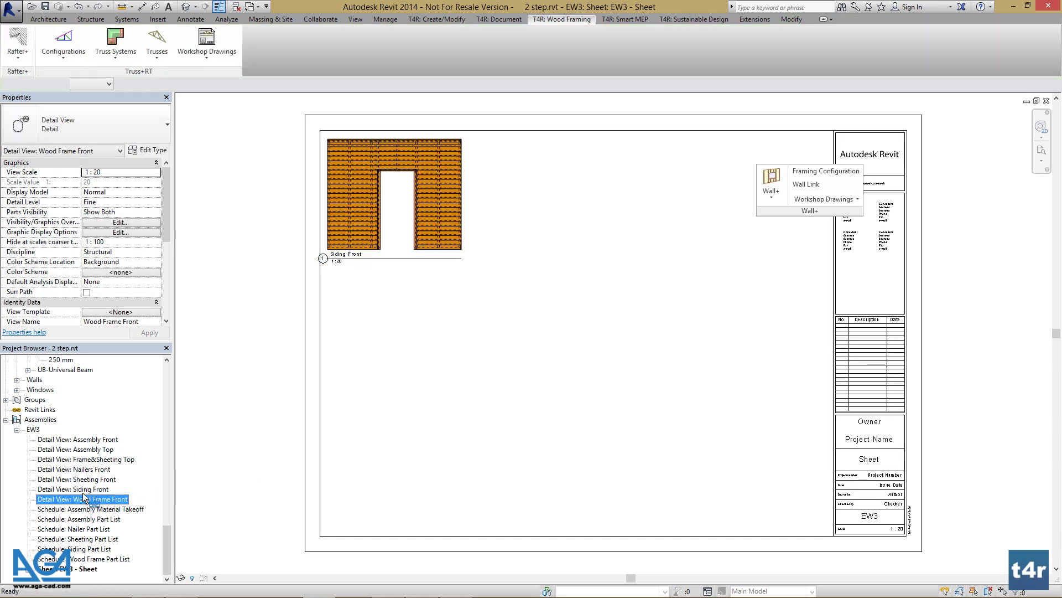
{"action": "left_click_drag", "start_coordinate": [78, 479], "coordinate": [407, 341]}
{"action": "left_click", "coordinate": [406, 341]}
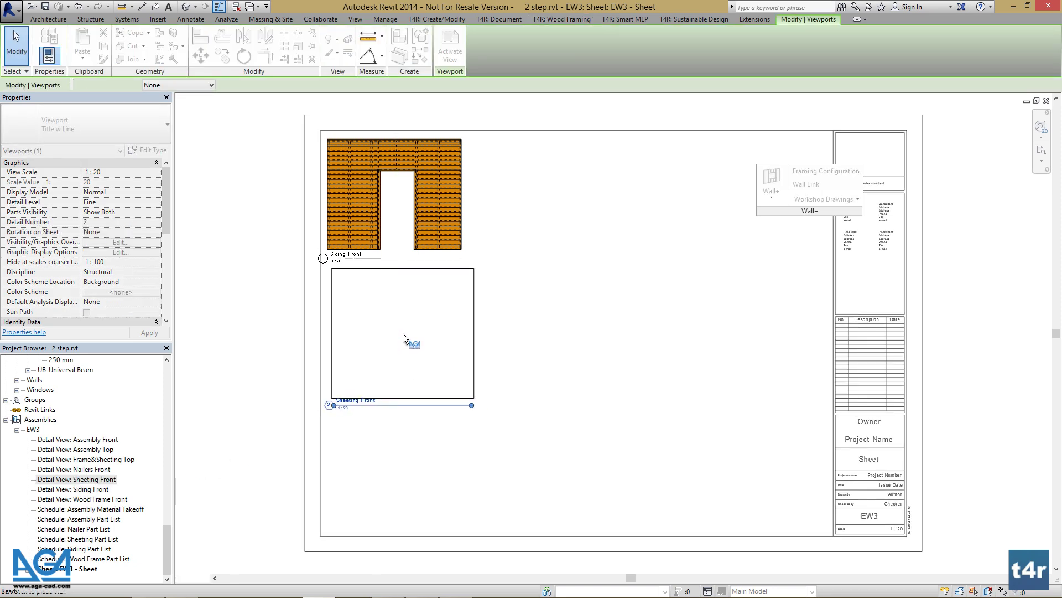
Reposition the Siding Front and Sheeting Front viewports lower to clear the title.
{"action": "left_click", "coordinate": [432, 221]}
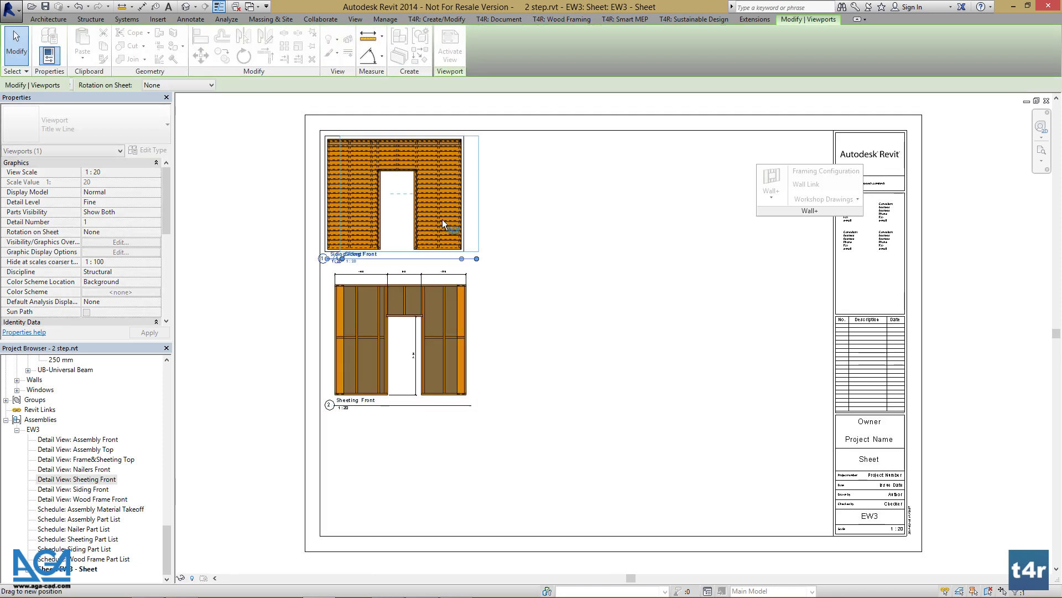
{"action": "left_click_drag", "start_coordinate": [442, 219], "coordinate": [432, 235]}
{"action": "left_click", "coordinate": [426, 299]}
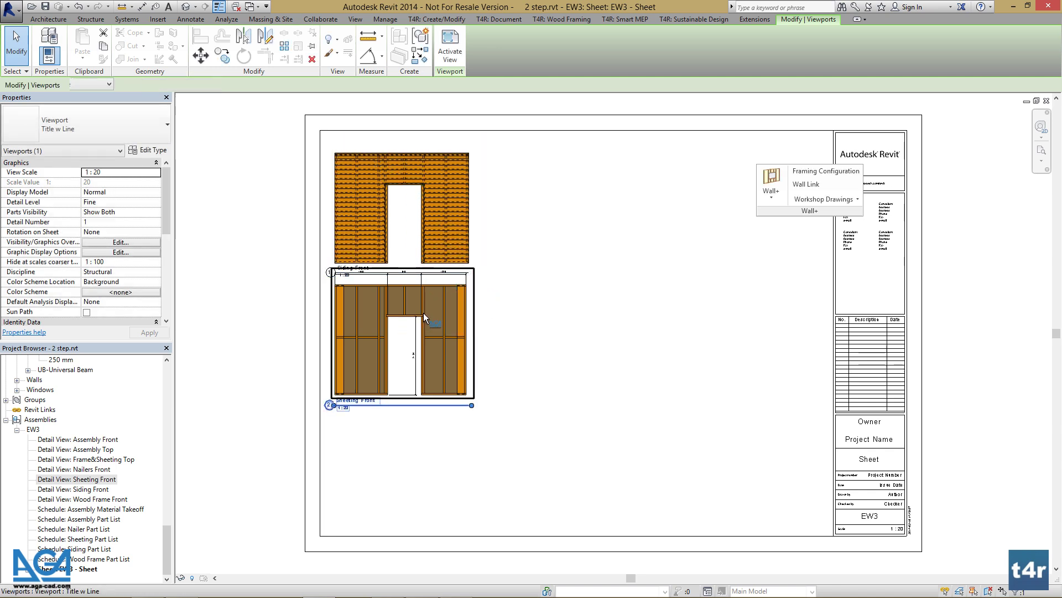
{"action": "left_click_drag", "start_coordinate": [425, 319], "coordinate": [430, 326]}
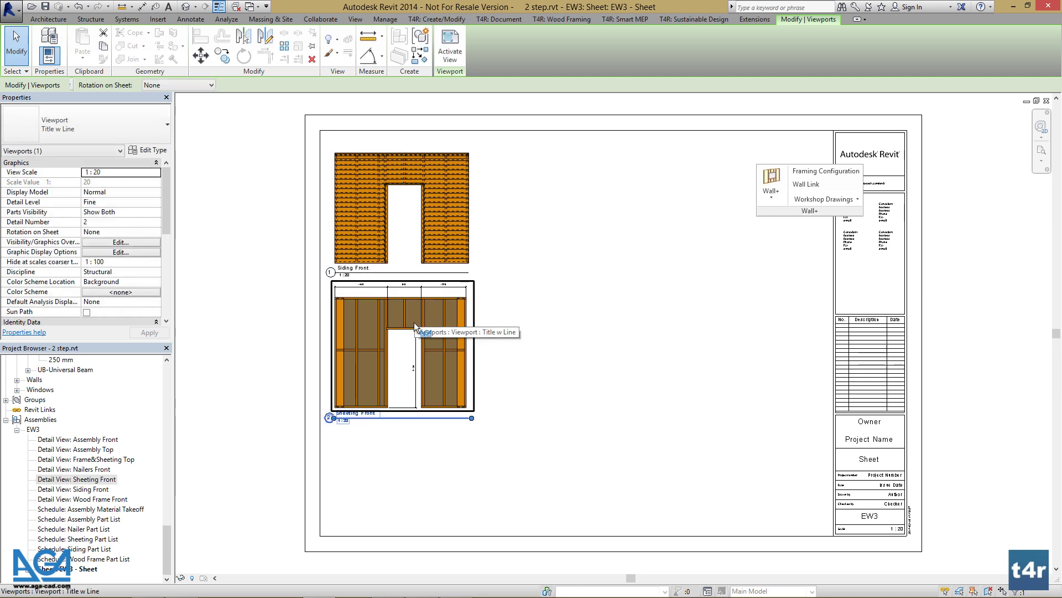
Place the Wood Frame Front view at the bottom of the EW3 sheet.
{"action": "left_click", "coordinate": [108, 499]}
{"action": "left_click_drag", "start_coordinate": [313, 476], "coordinate": [400, 467]}
{"action": "left_click", "coordinate": [401, 463]}
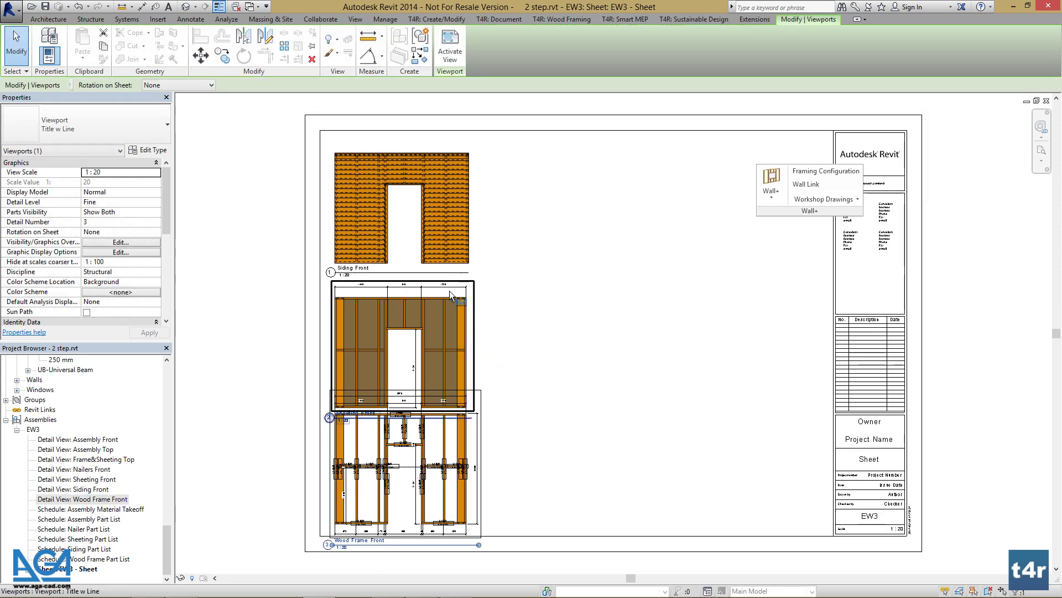
Raise the Siding and Sheeting Front viewports, then bring the Assembly Part List schedule onto the sheet.
{"action": "left_click_drag", "start_coordinate": [442, 219], "coordinate": [441, 203]}
{"action": "left_click_drag", "start_coordinate": [426, 329], "coordinate": [424, 311]}
{"action": "left_click", "coordinate": [427, 429]}
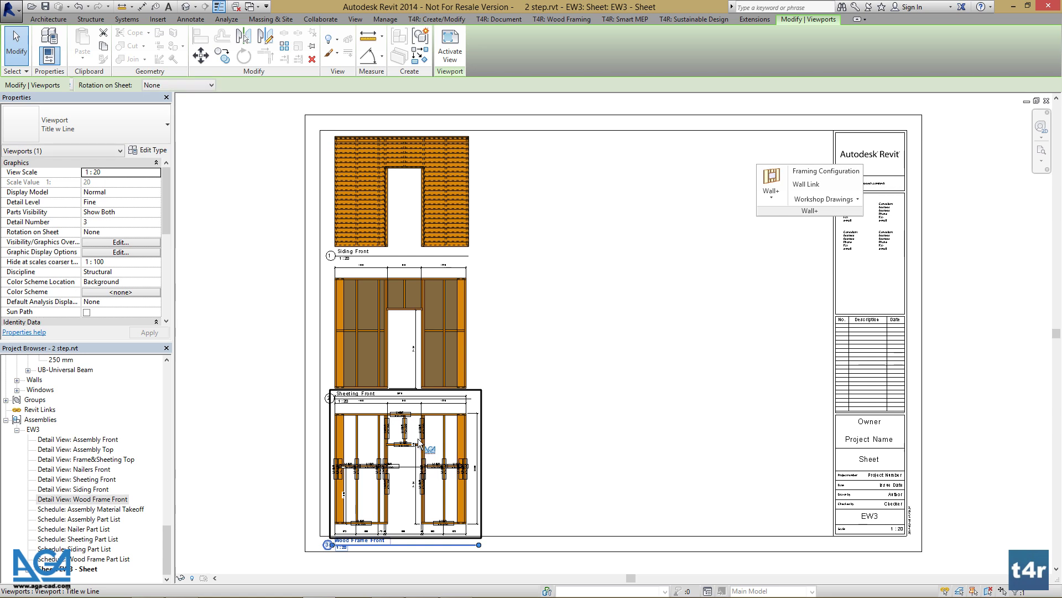
{"action": "left_click", "coordinate": [530, 370]}
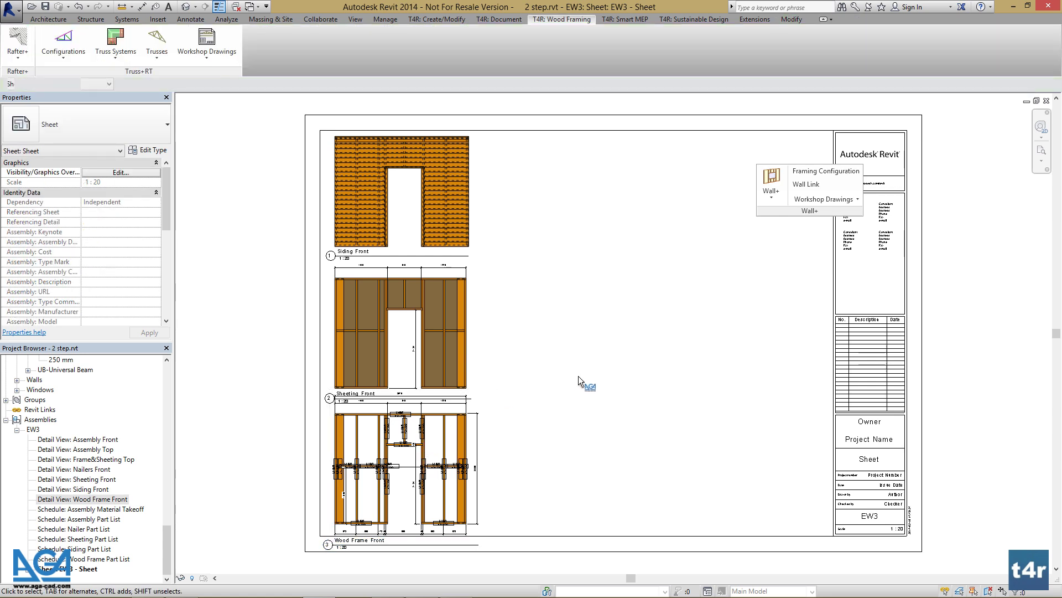
{"action": "left_click", "coordinate": [80, 519]}
{"action": "left_click_drag", "start_coordinate": [73, 523], "coordinate": [675, 201]}
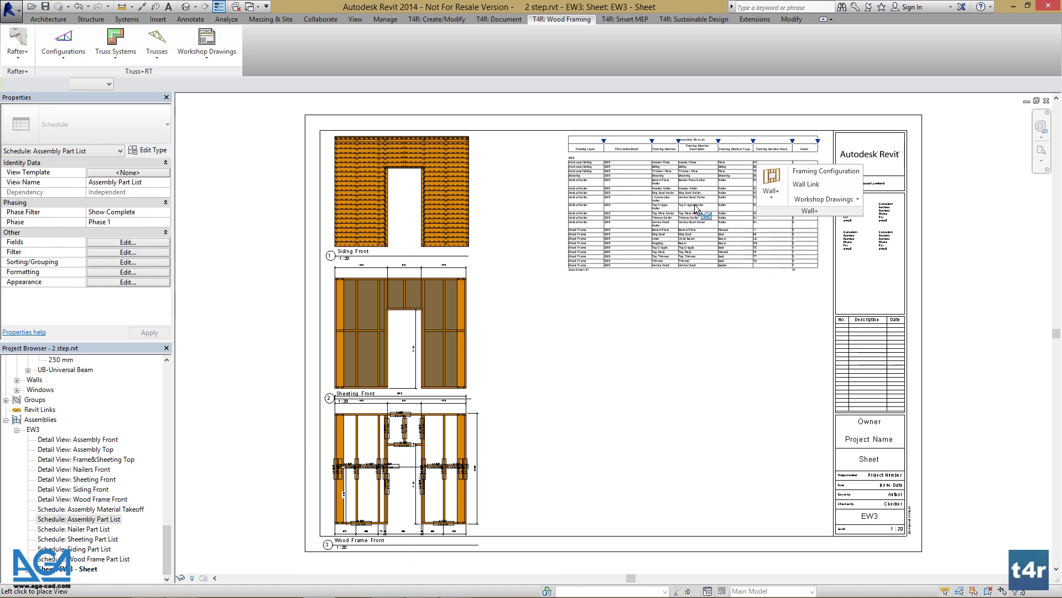
Stack the Assembly, Nailer and Sheeting Part List schedules in a right-hand column on EW3.
{"action": "left_click", "coordinate": [702, 209]}
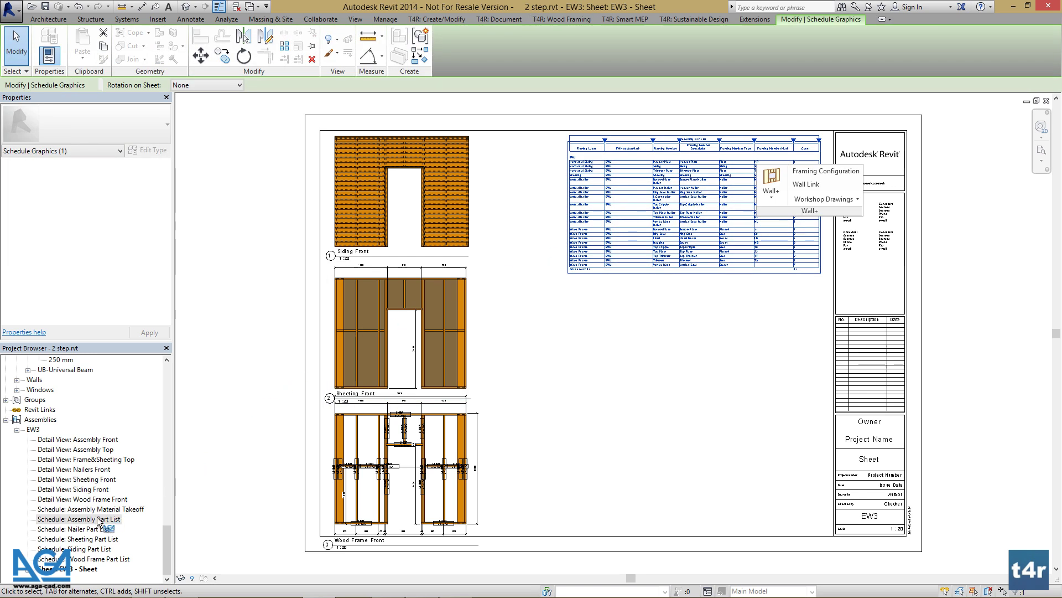
{"action": "left_click", "coordinate": [78, 529]}
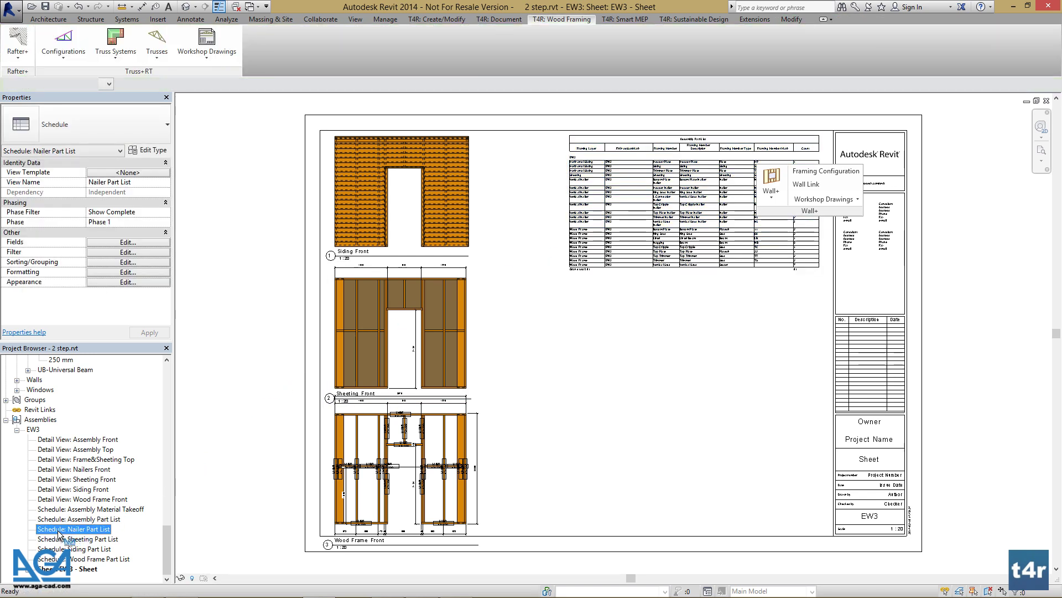
{"action": "left_click_drag", "start_coordinate": [59, 534], "coordinate": [592, 380]}
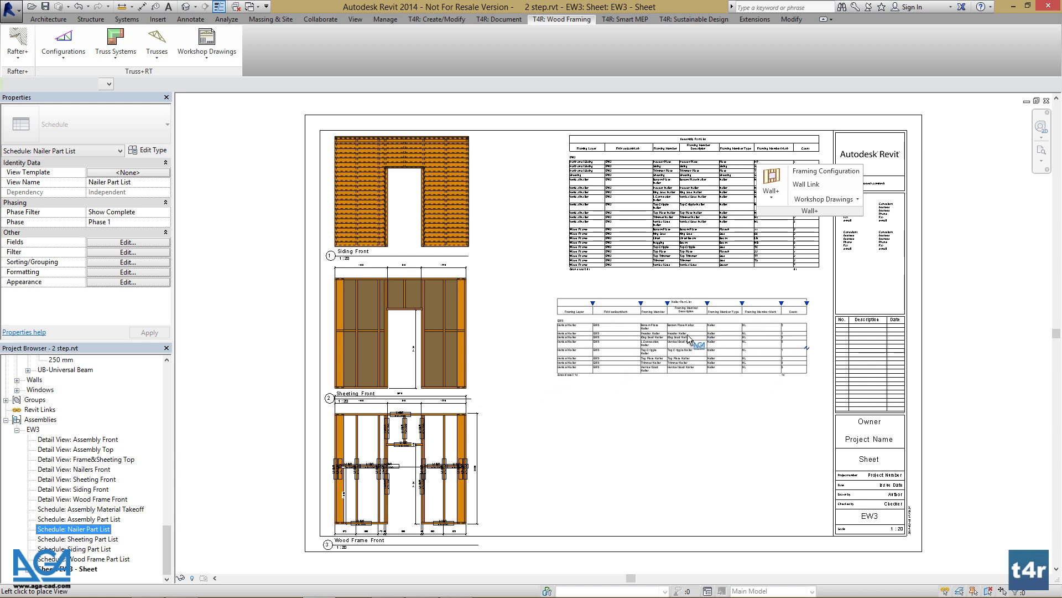
{"action": "left_click", "coordinate": [696, 335]}
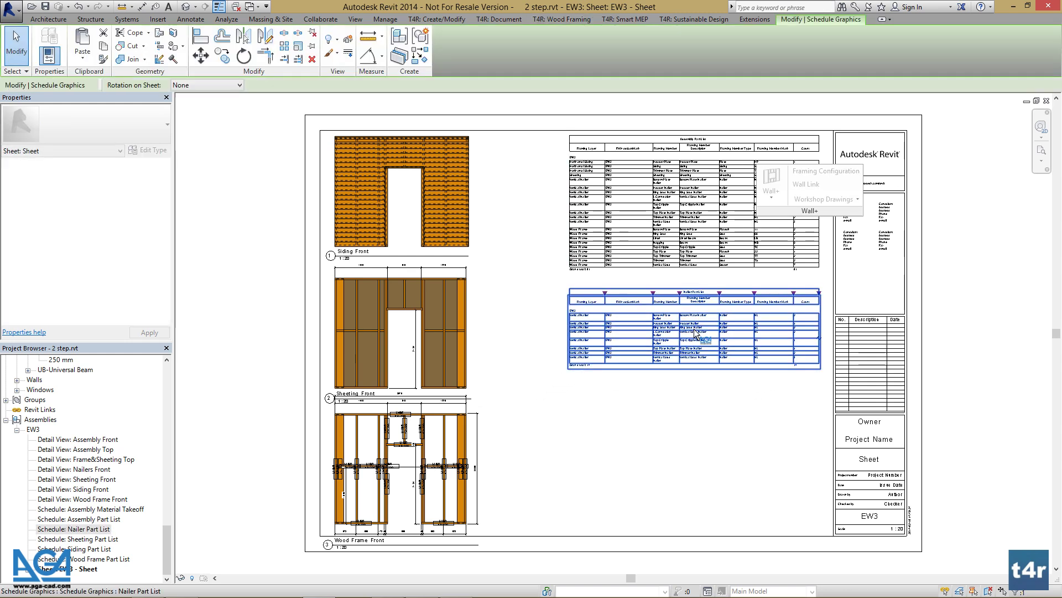
{"action": "left_click", "coordinate": [61, 539]}
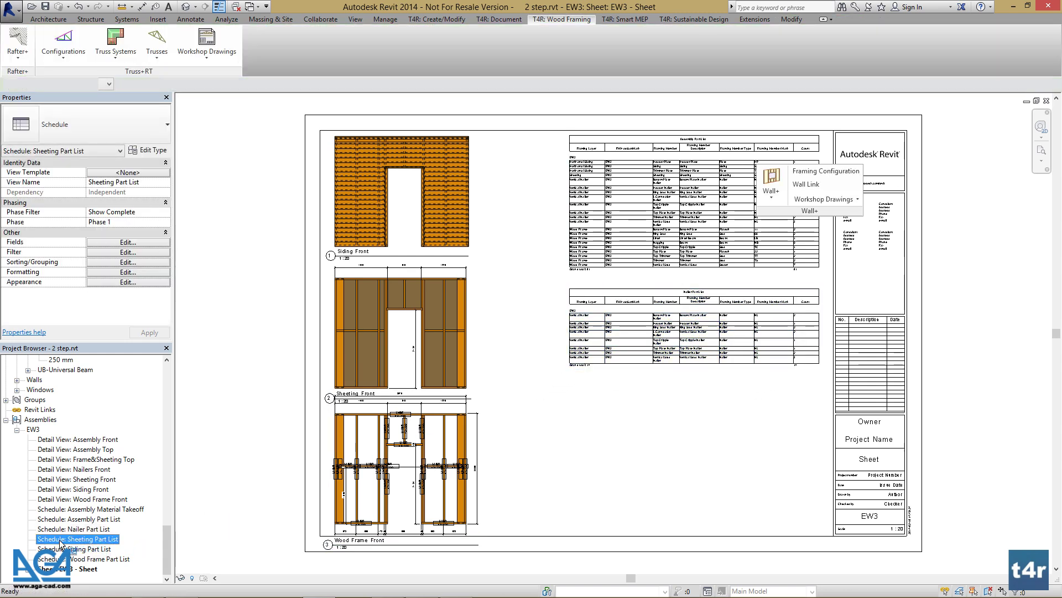
{"action": "left_click_drag", "start_coordinate": [61, 545], "coordinate": [676, 445]}
{"action": "left_click", "coordinate": [699, 417]}
{"action": "left_click", "coordinate": [663, 490]}
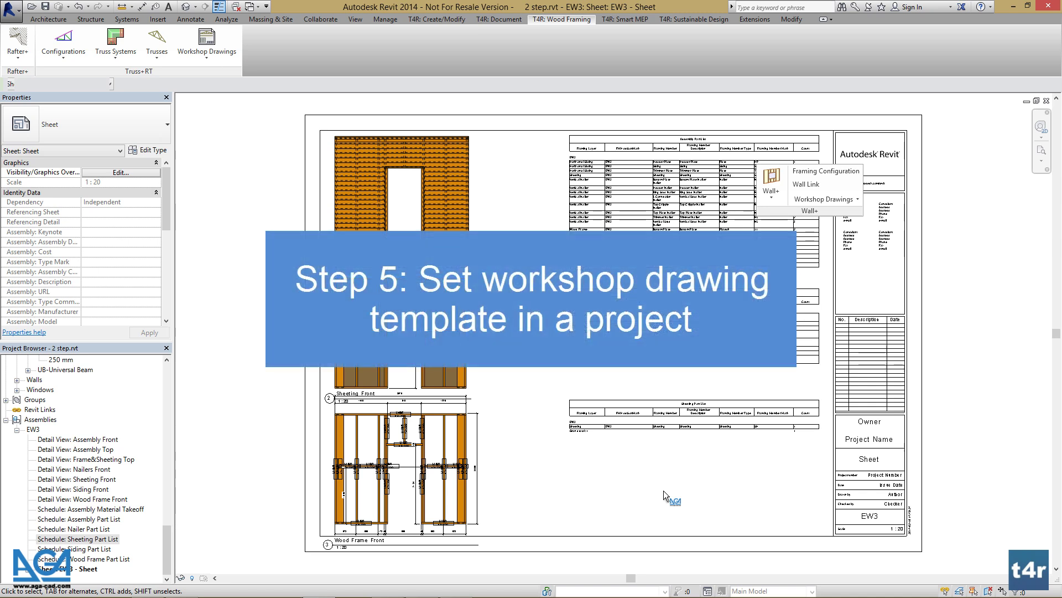
Set the Workshop Drawing Configuration's Sheet Template to EW3 - Sheet.
{"action": "left_click", "coordinate": [826, 200]}
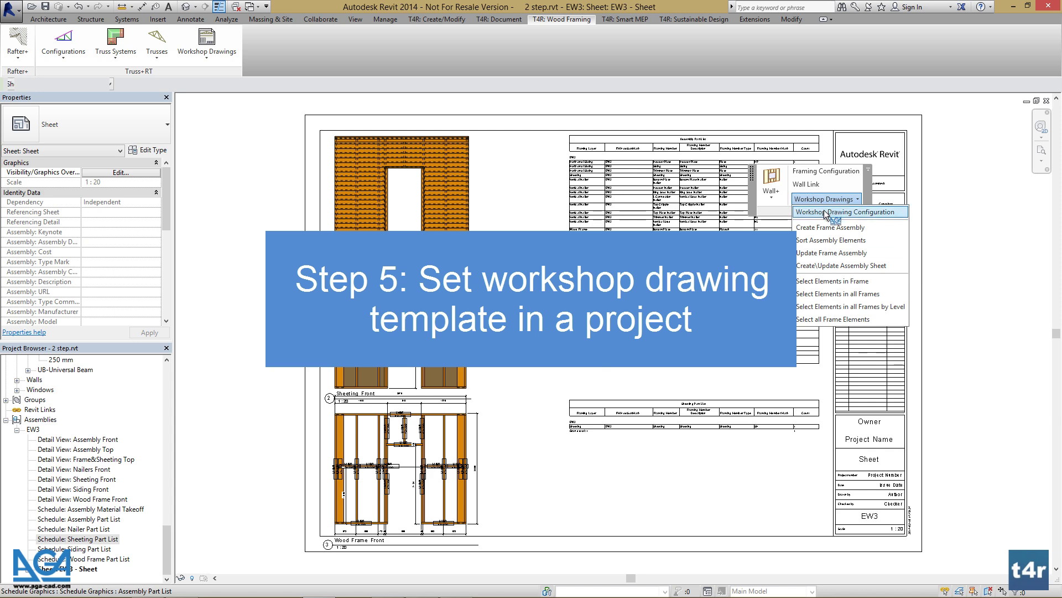
{"action": "left_click", "coordinate": [824, 211]}
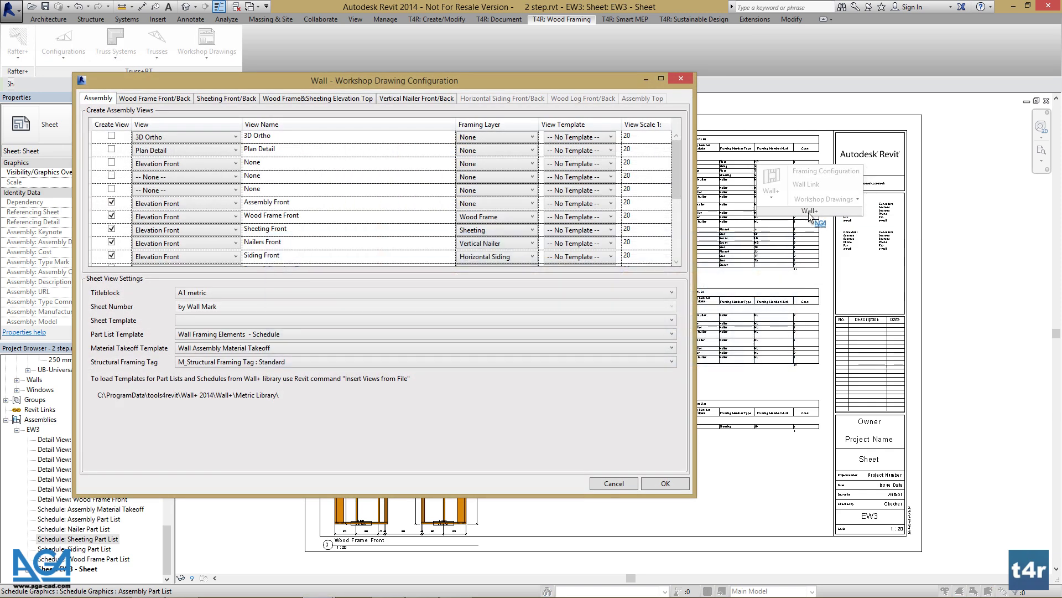
{"action": "left_click", "coordinate": [466, 318]}
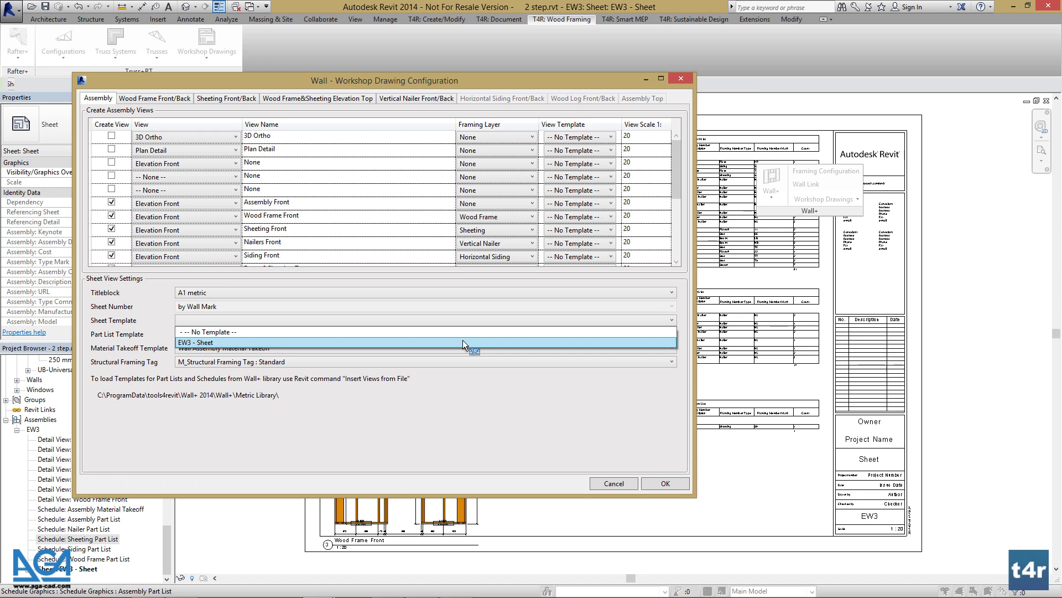
{"action": "left_click", "coordinate": [463, 341]}
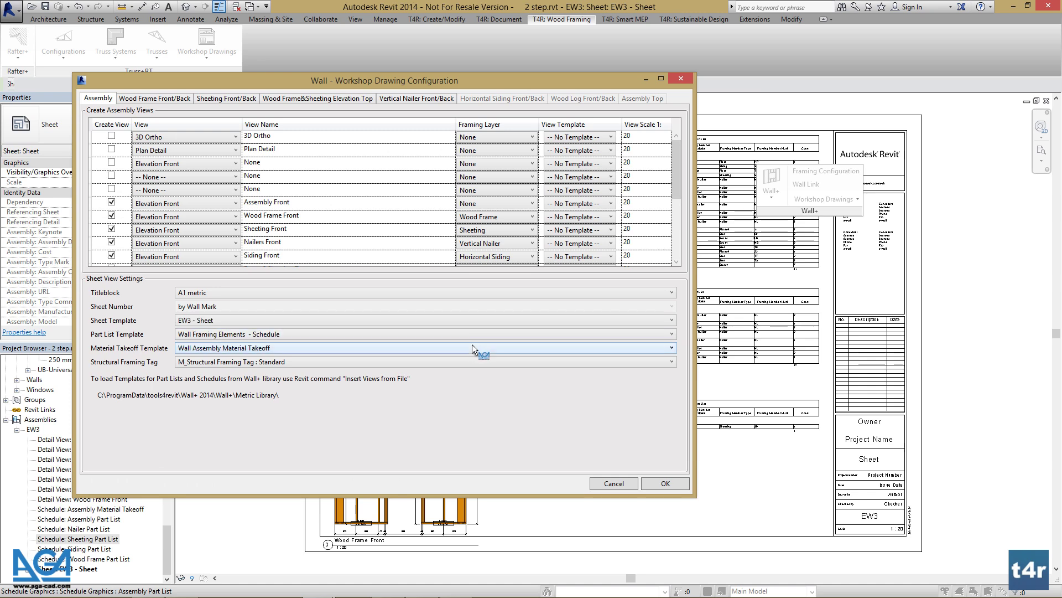
Confirm the configuration and select the whole house in the 3D view.
{"action": "left_click", "coordinate": [671, 481]}
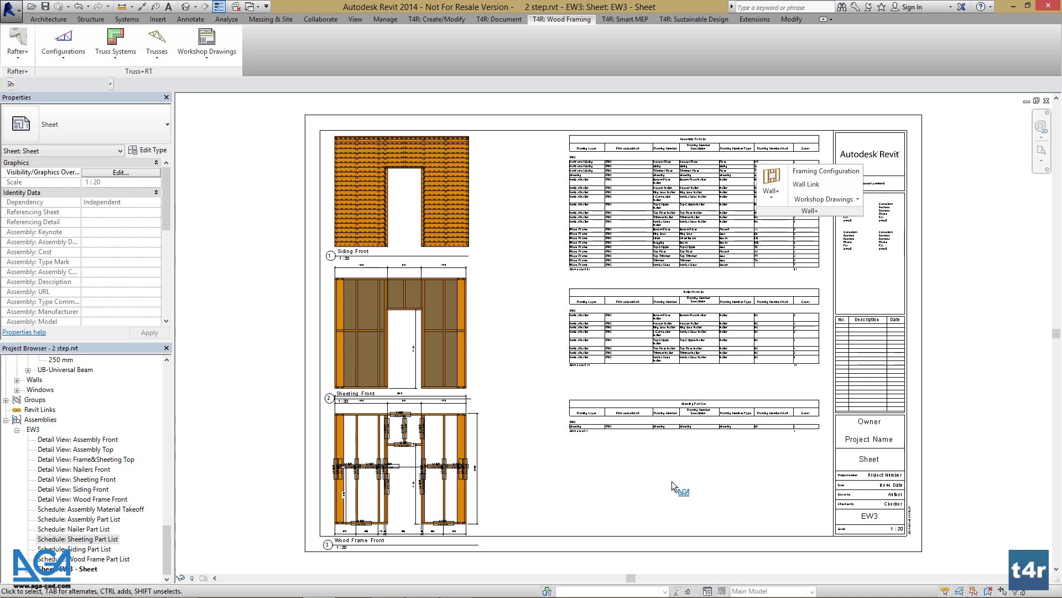
{"action": "left_click", "coordinate": [1046, 101]}
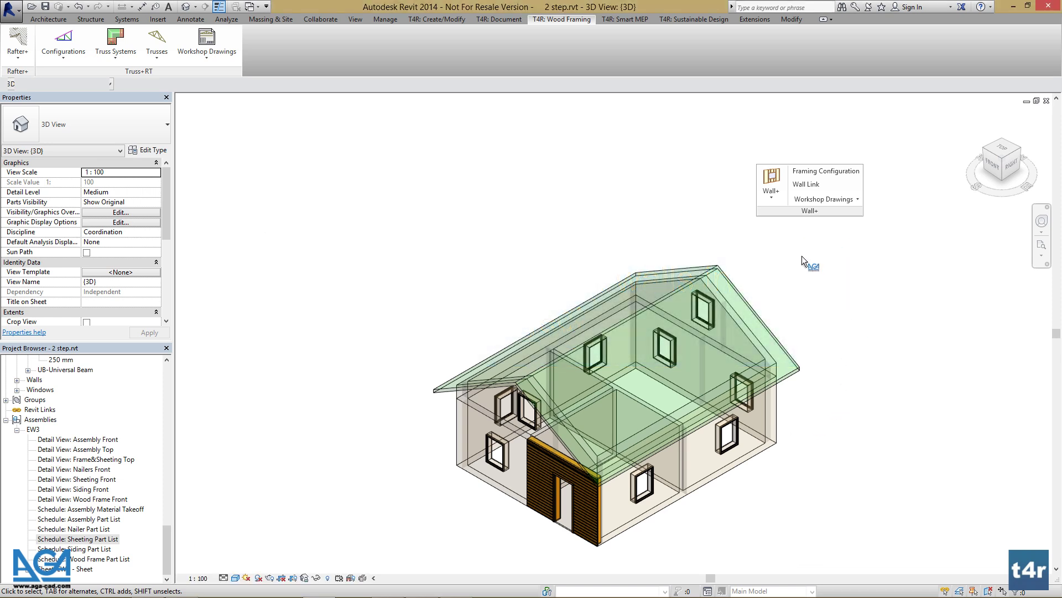
{"action": "left_click_drag", "start_coordinate": [841, 242], "coordinate": [479, 522]}
{"action": "left_click_drag", "start_coordinate": [407, 550], "coordinate": [407, 550]}
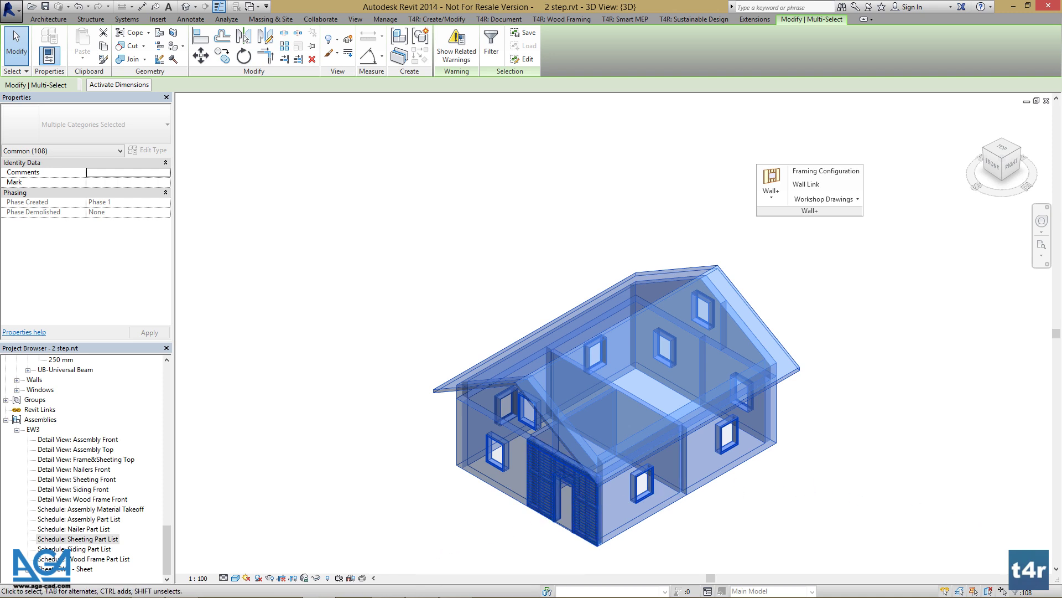
Filter the selection to walls only, deselect the front wall, and frame the remaining 15 walls.
{"action": "left_click", "coordinate": [1019, 592]}
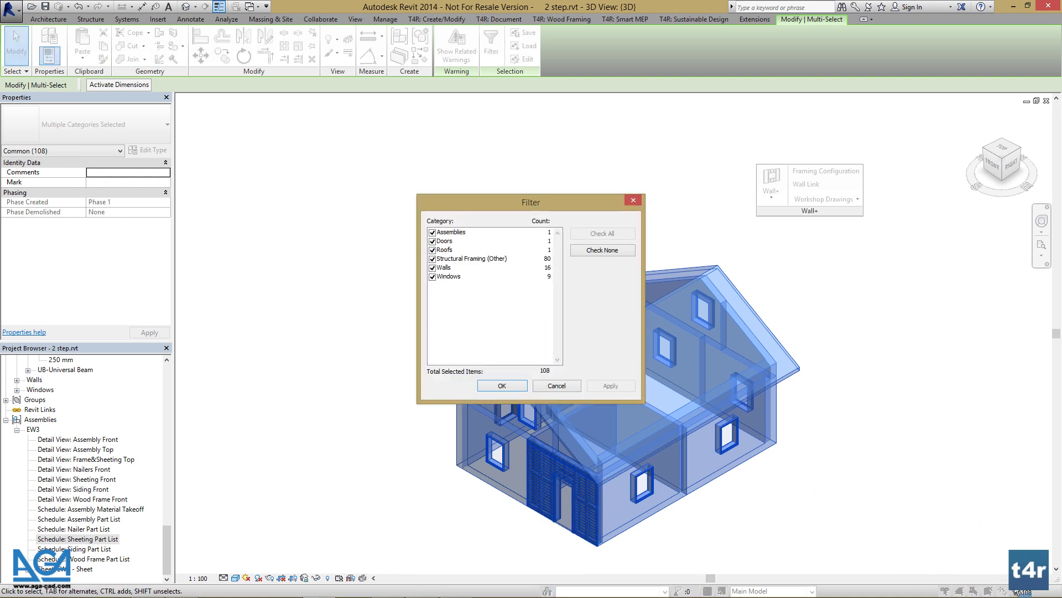
{"action": "left_click", "coordinate": [604, 252]}
{"action": "left_click", "coordinate": [432, 267]}
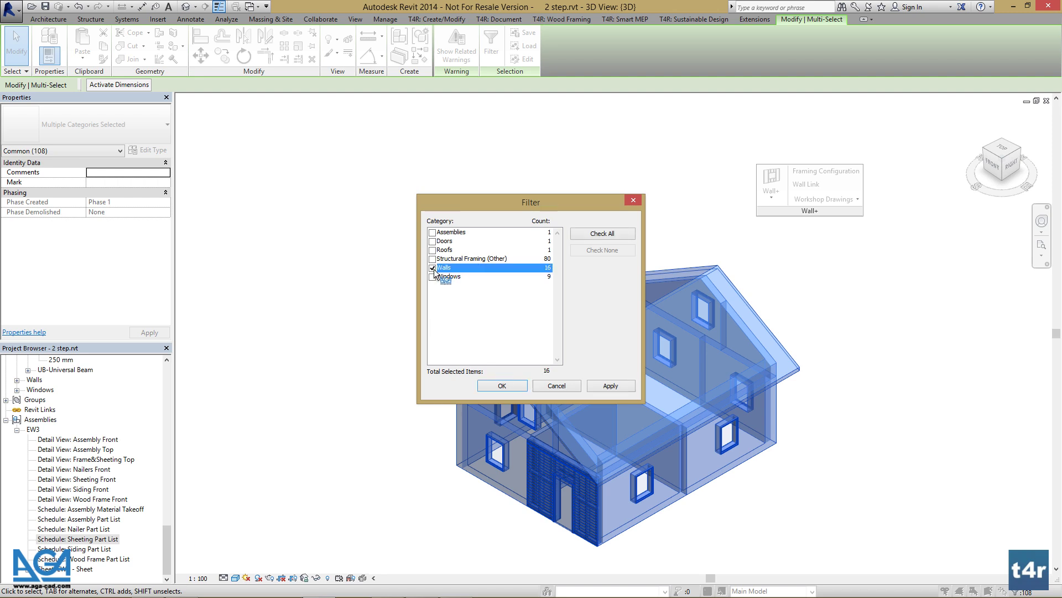
{"action": "left_click", "coordinate": [501, 385]}
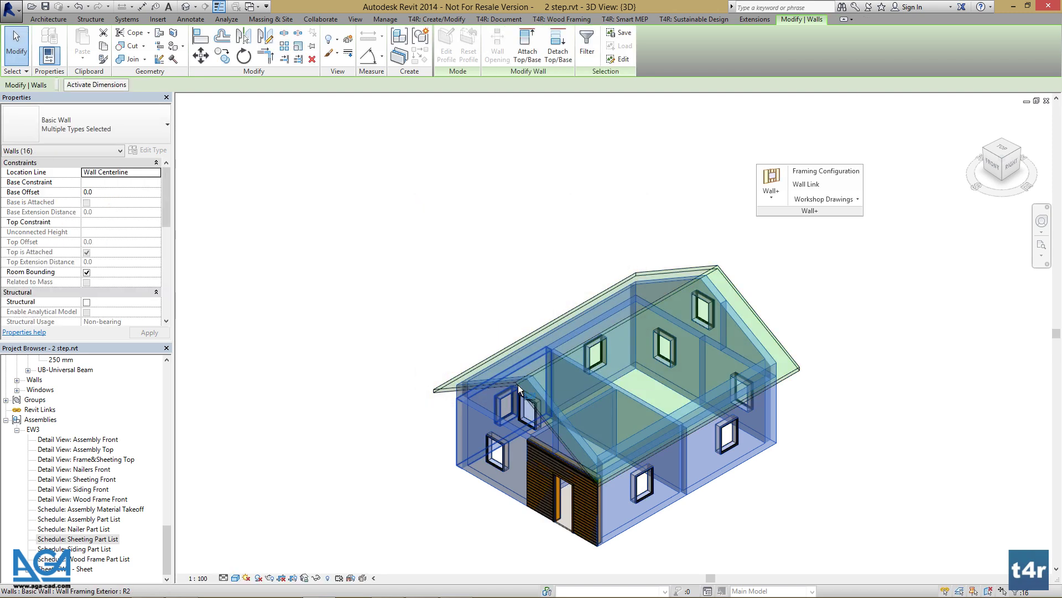
{"action": "left_click", "coordinate": [564, 531], "text": "shift"}
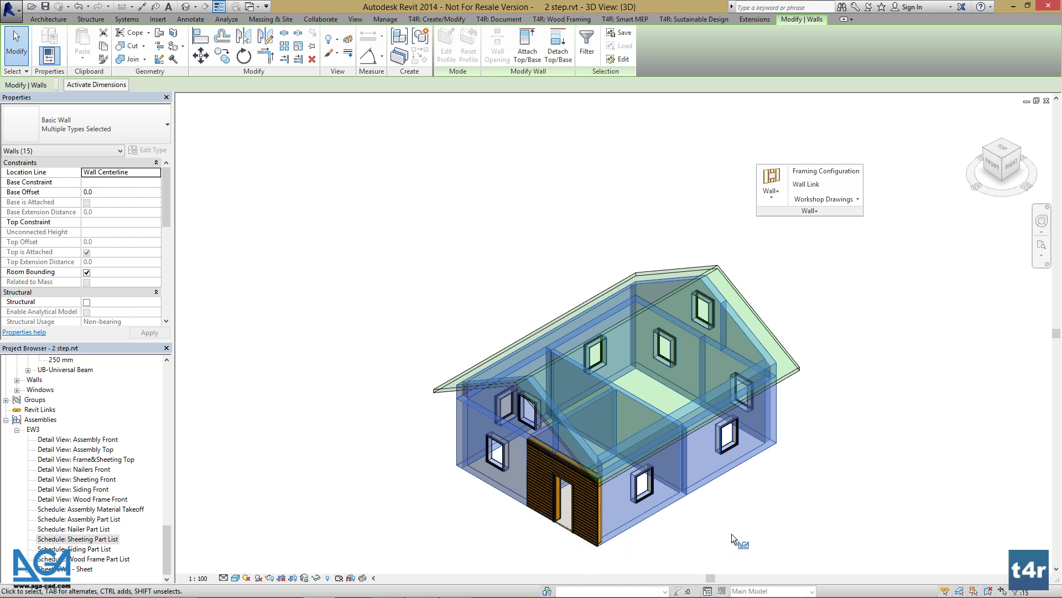
{"action": "left_click", "coordinate": [769, 196]}
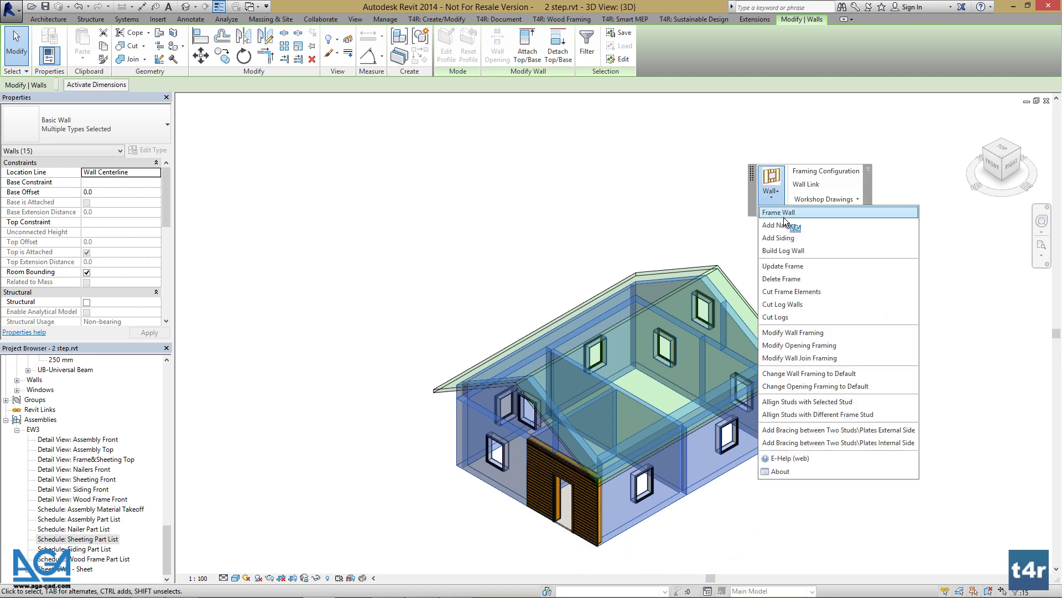
{"action": "left_click", "coordinate": [785, 221]}
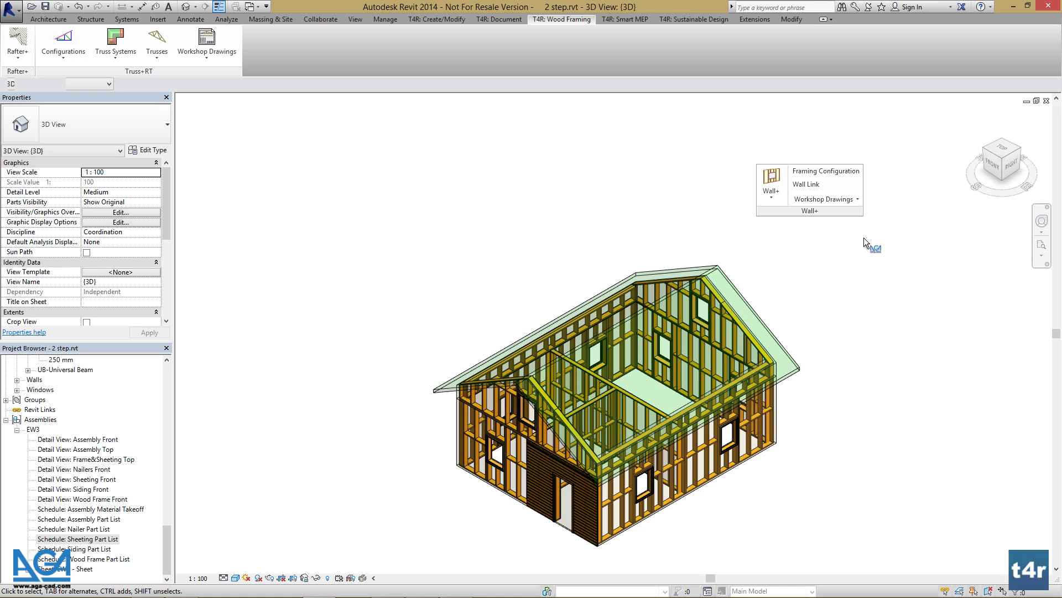
Select the house, filter to walls only, and remove the front door wall from the selection.
{"action": "left_click_drag", "start_coordinate": [863, 238], "coordinate": [386, 592]}
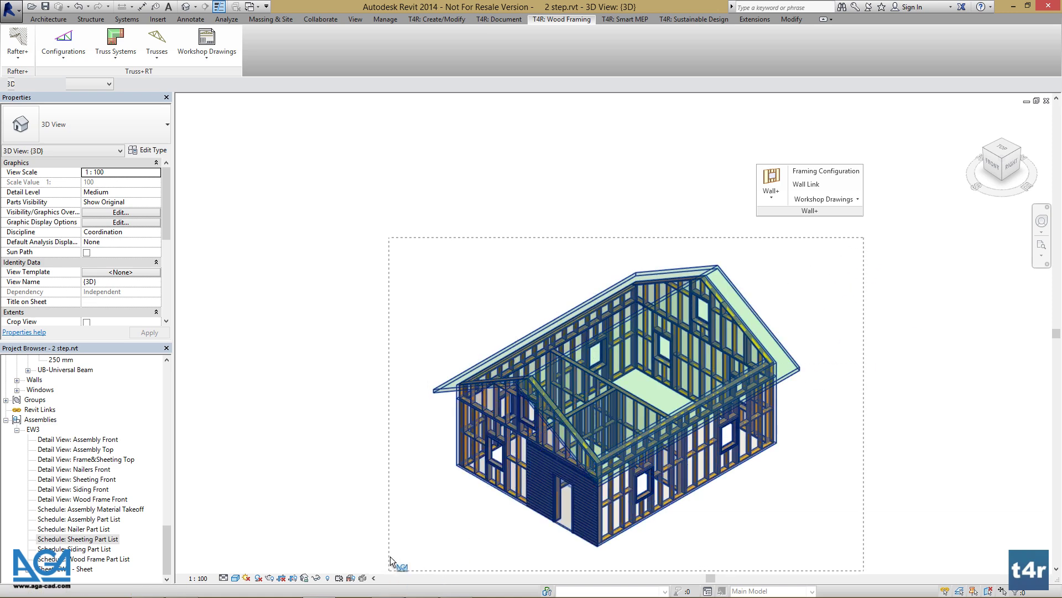
{"action": "left_click_drag", "start_coordinate": [390, 556], "coordinate": [390, 556]}
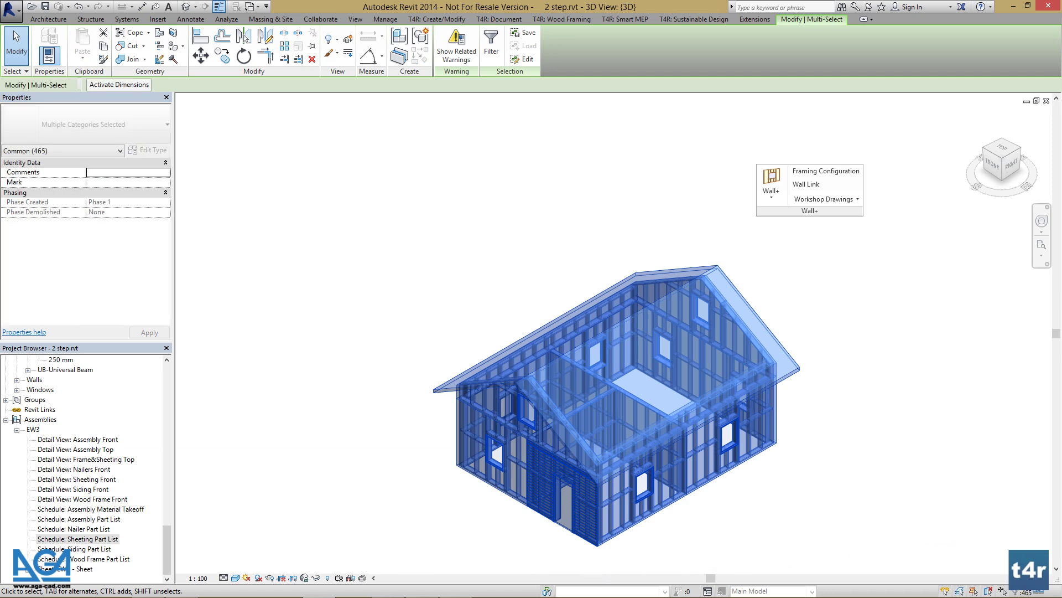
{"action": "left_click", "coordinate": [1013, 591]}
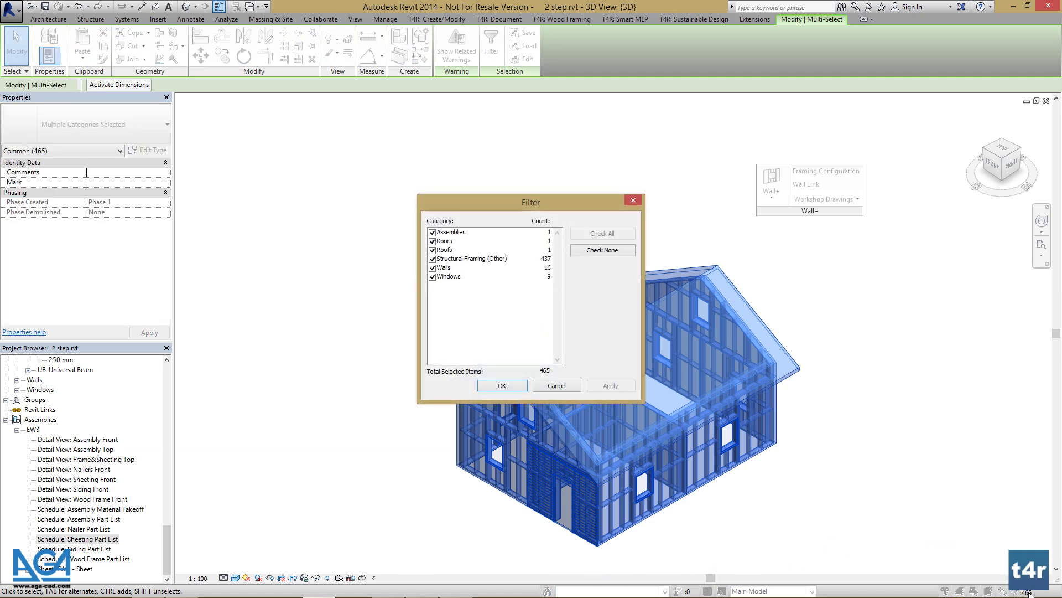
{"action": "left_click", "coordinate": [610, 252]}
{"action": "left_click", "coordinate": [432, 269]}
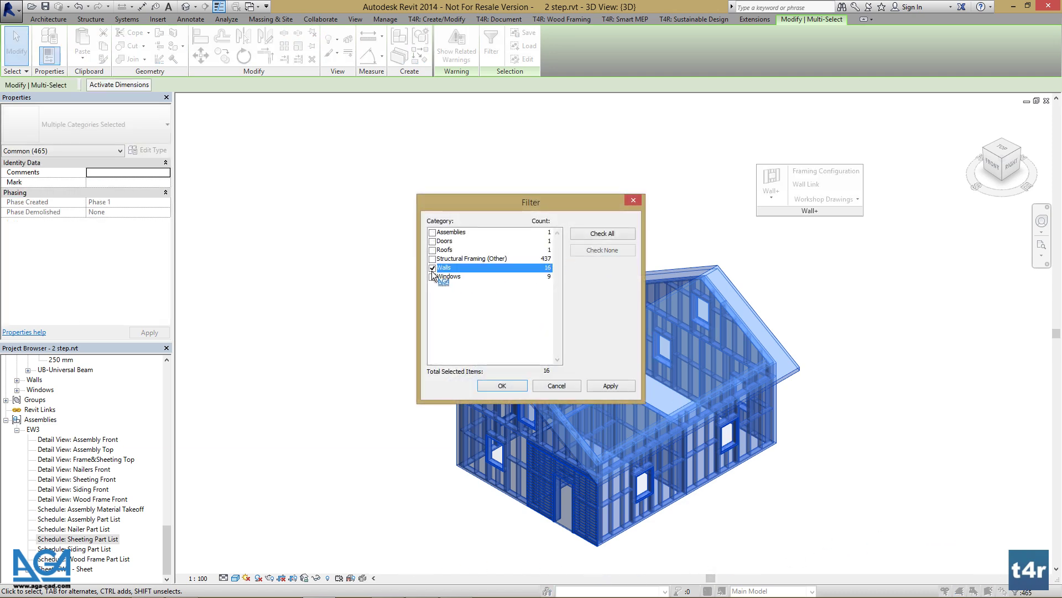
{"action": "left_click", "coordinate": [503, 385]}
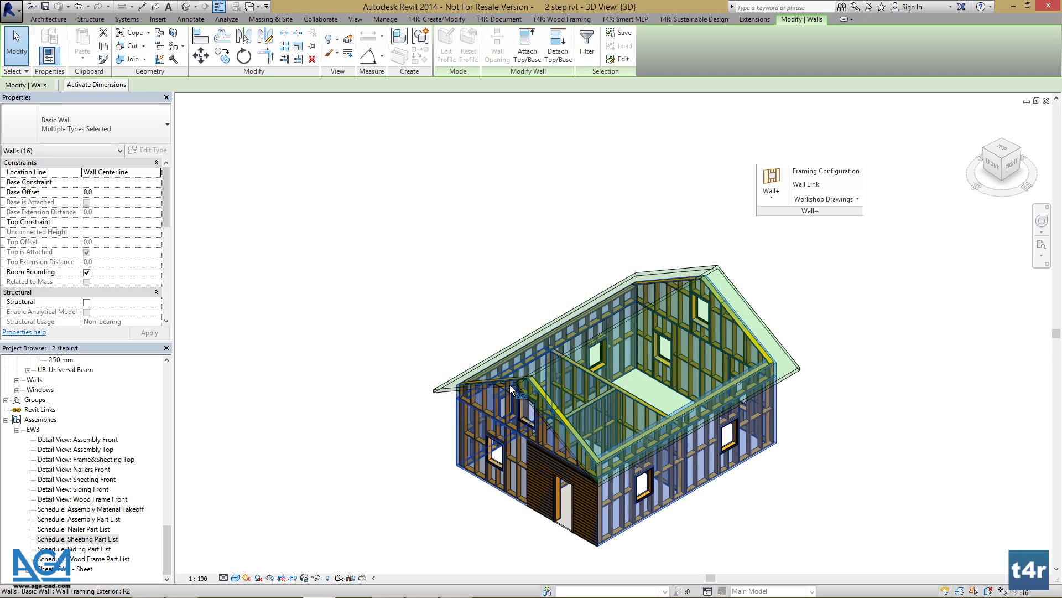
{"action": "left_click", "coordinate": [566, 533], "text": "shift"}
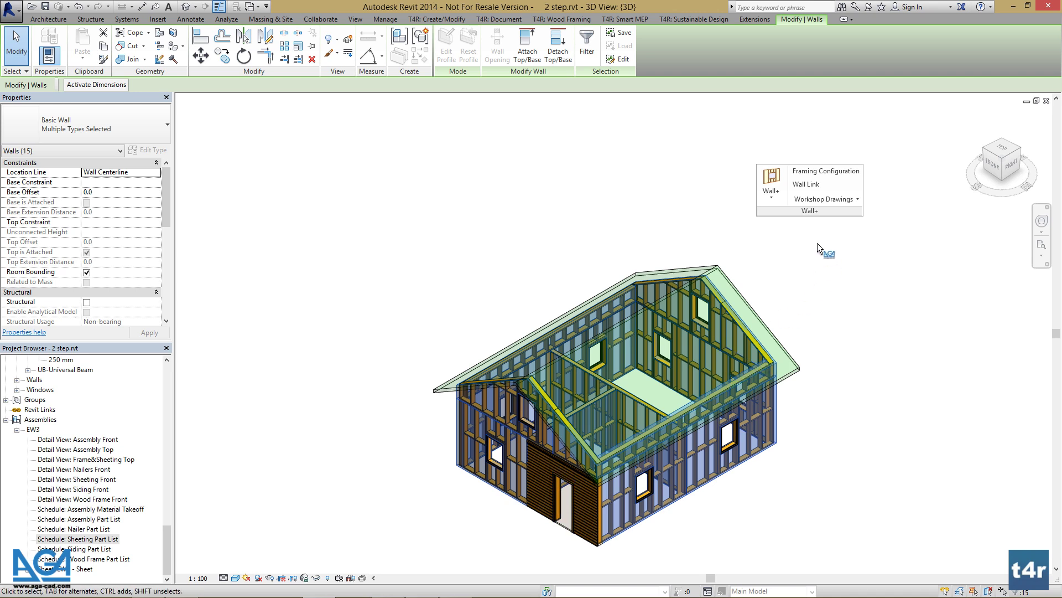
Add nailers to the selected walls, continuing past the framing configuration warning.
{"action": "left_click", "coordinate": [772, 192]}
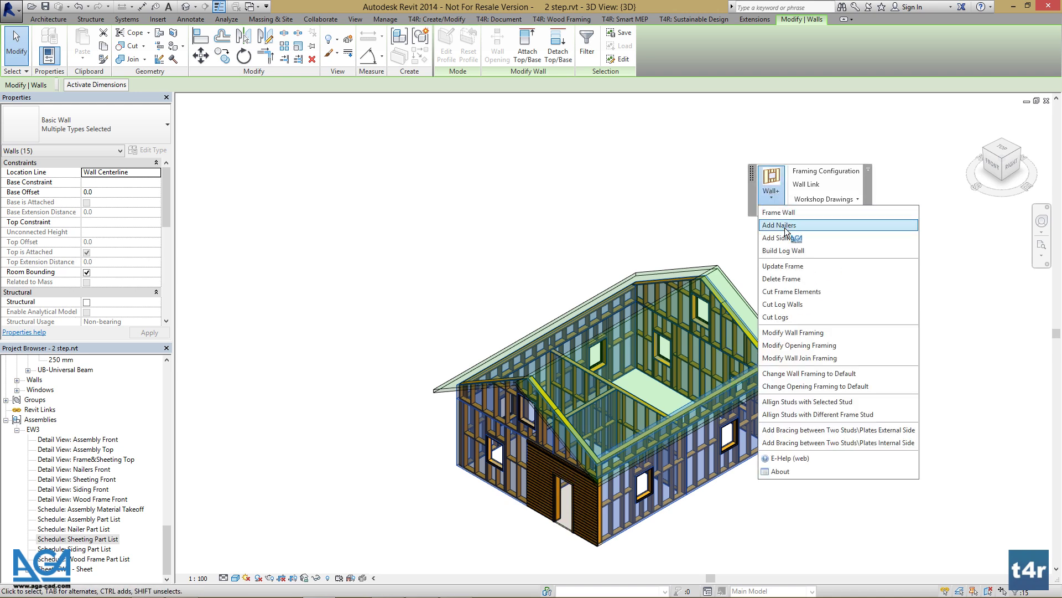
{"action": "left_click", "coordinate": [785, 226]}
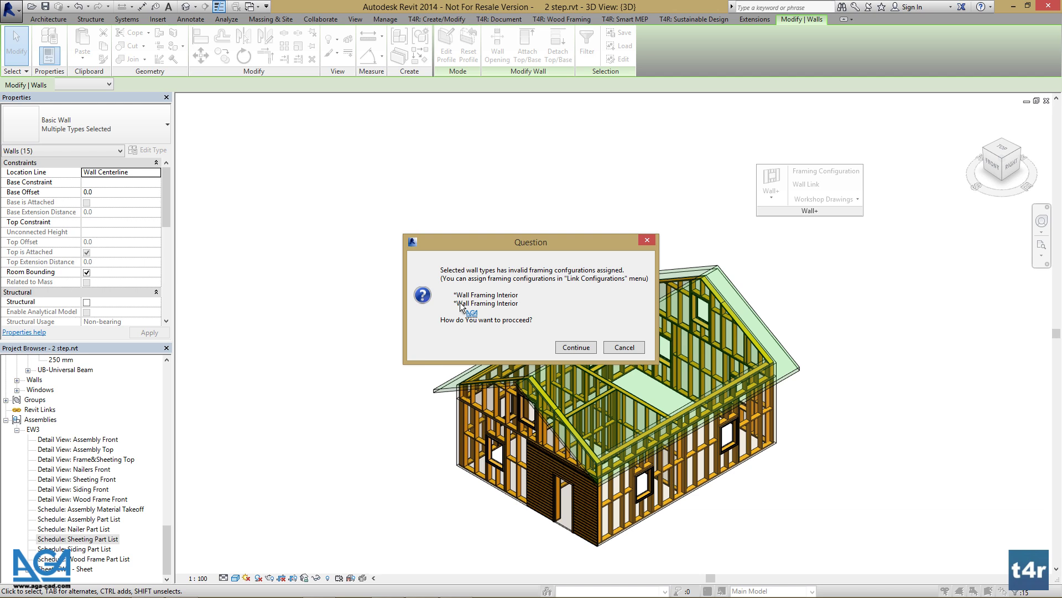
{"action": "left_click", "coordinate": [577, 348]}
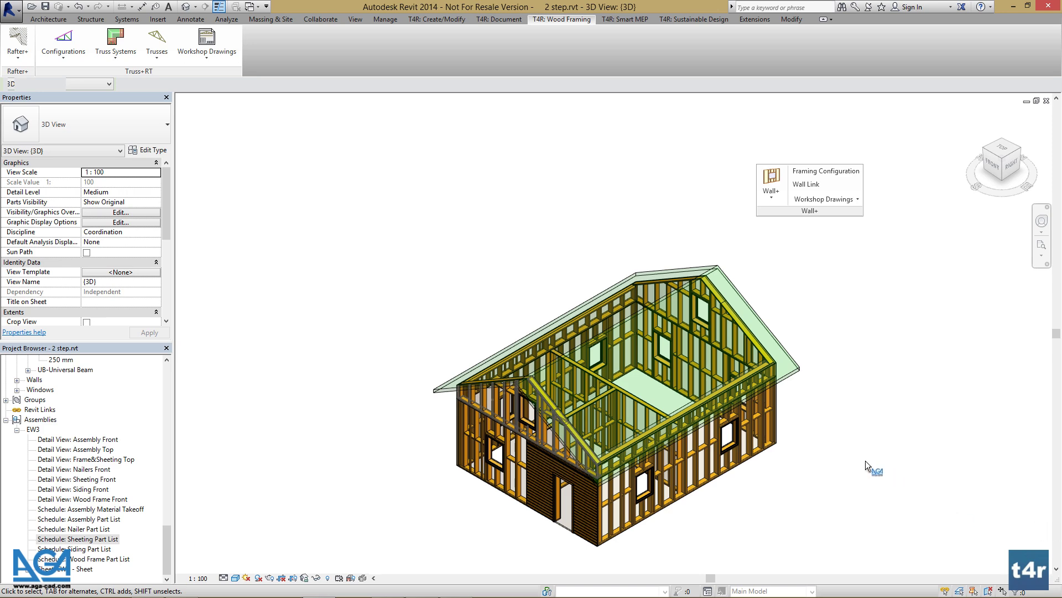
Select the whole house and filter the selection down to walls only.
{"action": "left_click_drag", "start_coordinate": [839, 234], "coordinate": [390, 551]}
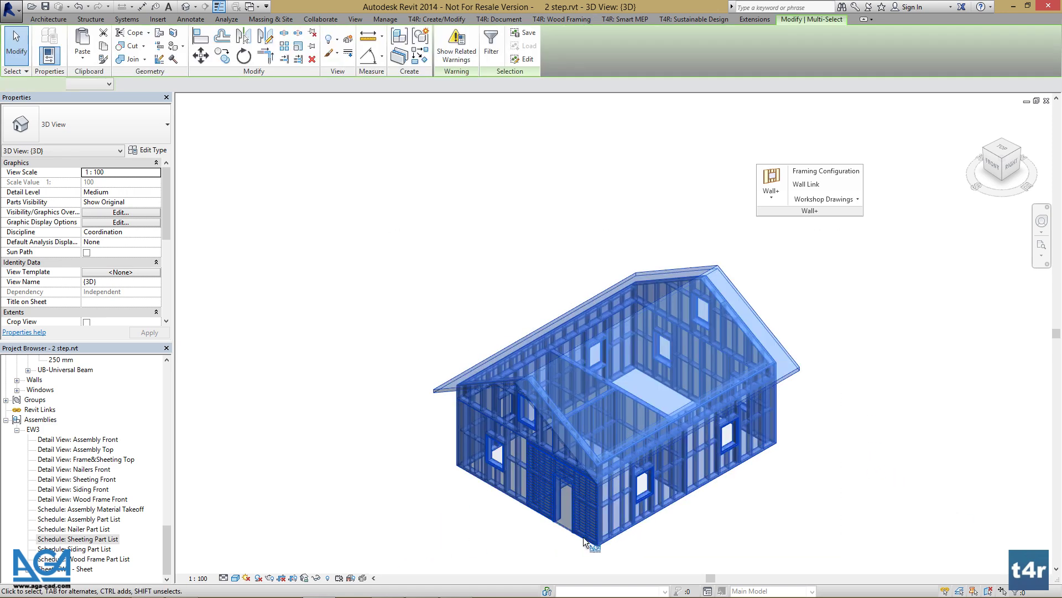
{"action": "left_click", "coordinate": [1019, 592]}
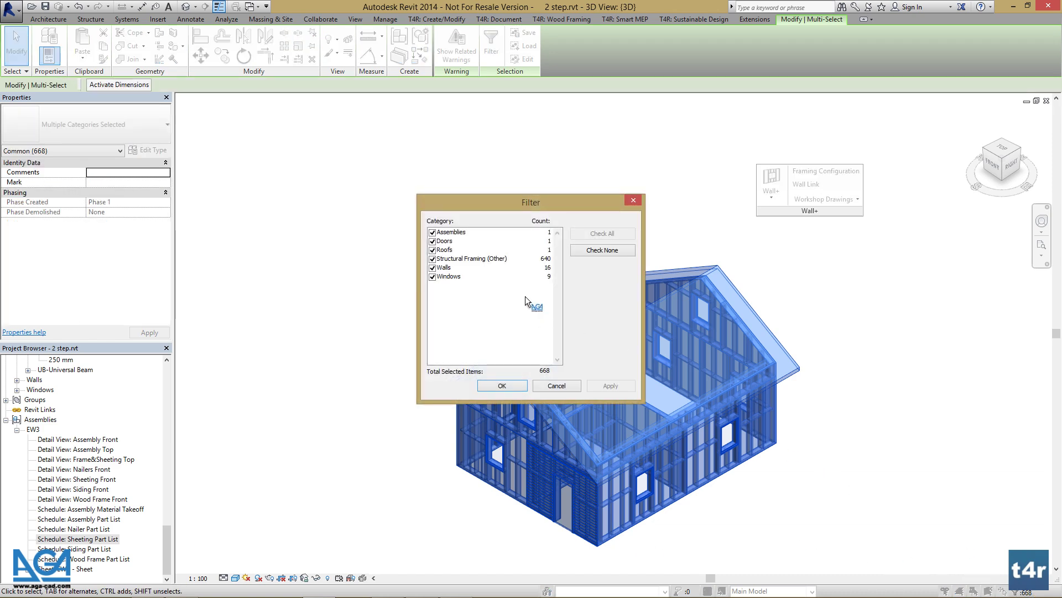
{"action": "left_click", "coordinate": [587, 249]}
{"action": "left_click", "coordinate": [432, 267]}
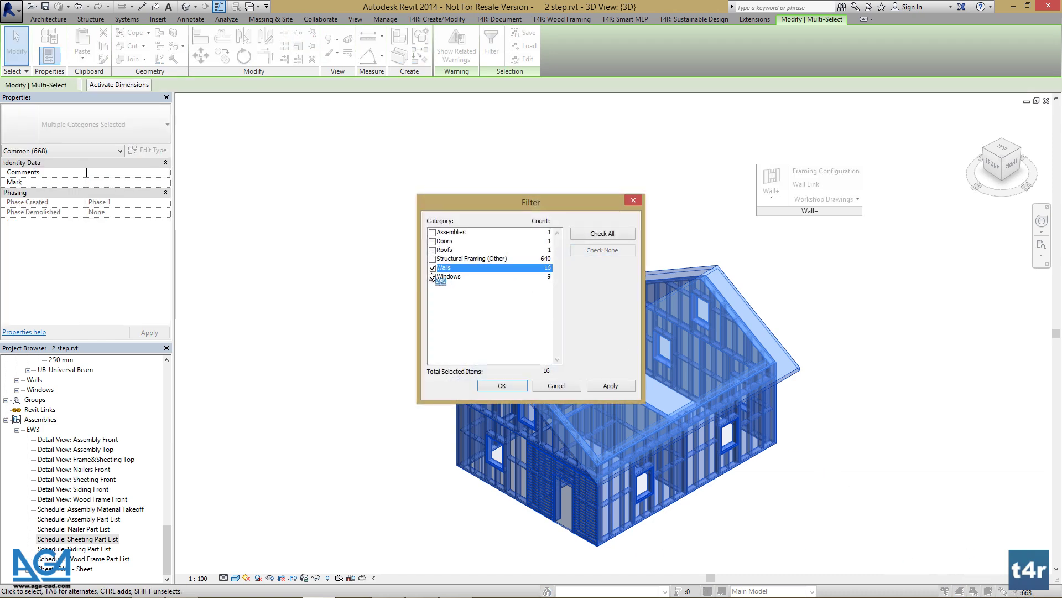
{"action": "left_click", "coordinate": [502, 385]}
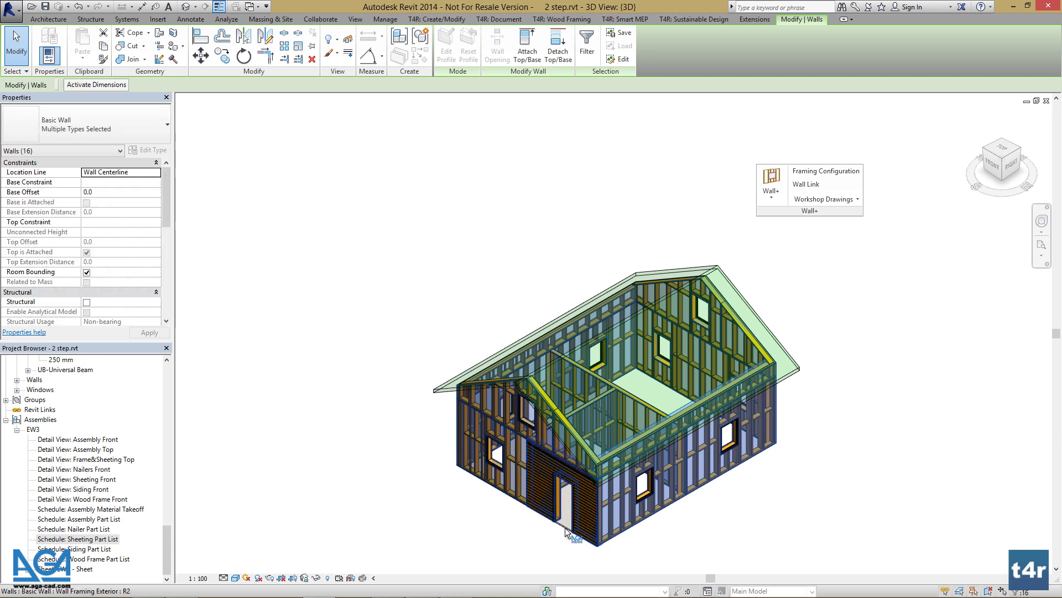
Add horizontal siding to the selected walls, continuing past the configuration warning.
{"action": "left_click", "coordinate": [763, 186]}
{"action": "left_click", "coordinate": [796, 238]}
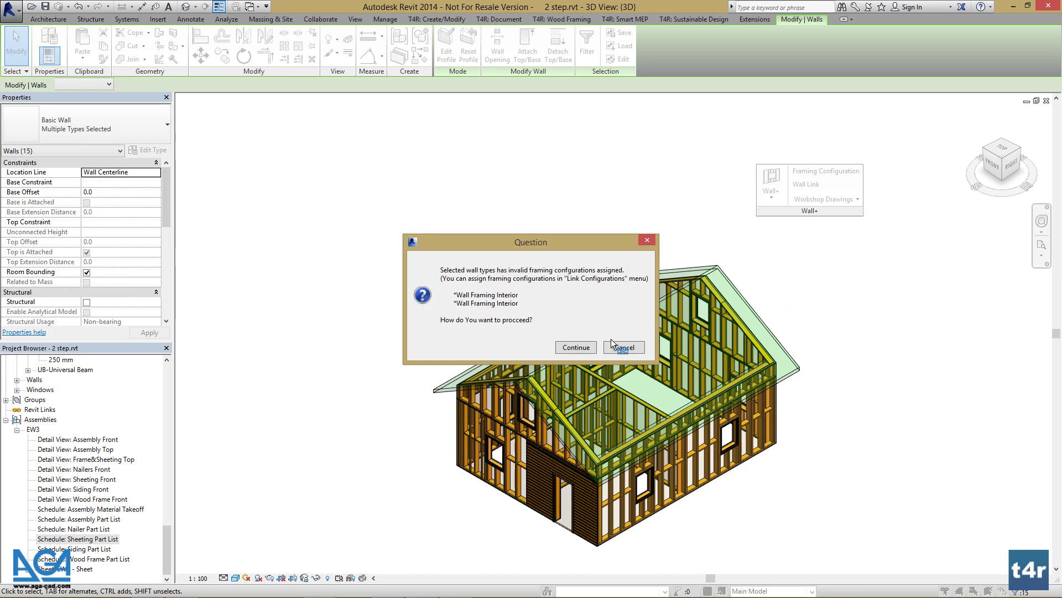
{"action": "left_click", "coordinate": [575, 347]}
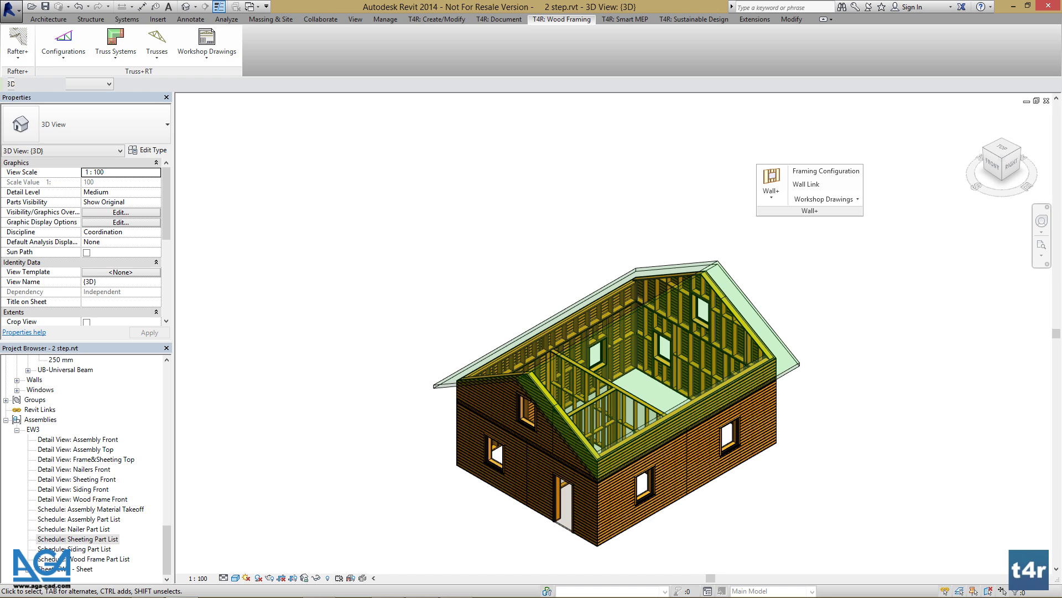
Select a siding strip on each of five walls and create frame assemblies from them.
{"action": "left_click", "coordinate": [495, 407]}
{"action": "left_click", "coordinate": [473, 438], "text": "ctrl"}
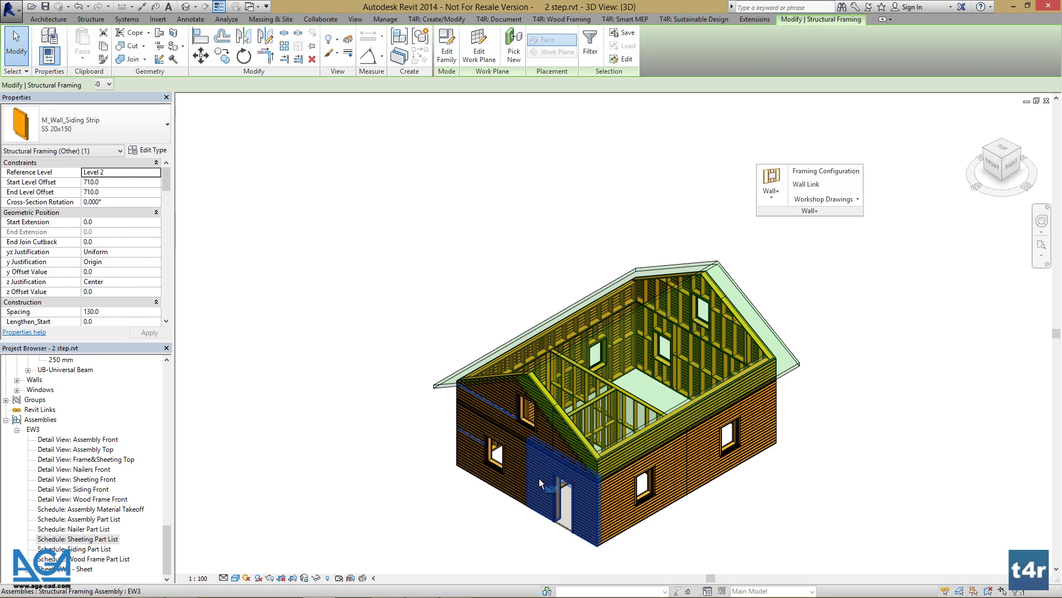
{"action": "left_click", "coordinate": [563, 441], "text": "ctrl"}
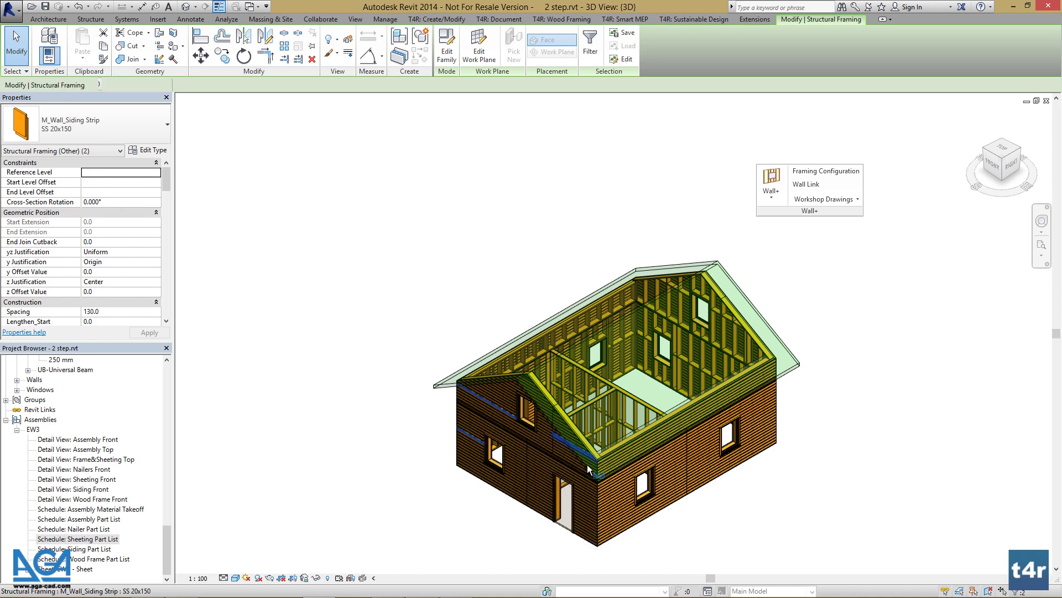
{"action": "left_click", "coordinate": [615, 496], "text": "ctrl"}
{"action": "left_click", "coordinate": [704, 460], "text": "ctrl"}
{"action": "left_click", "coordinate": [824, 200]}
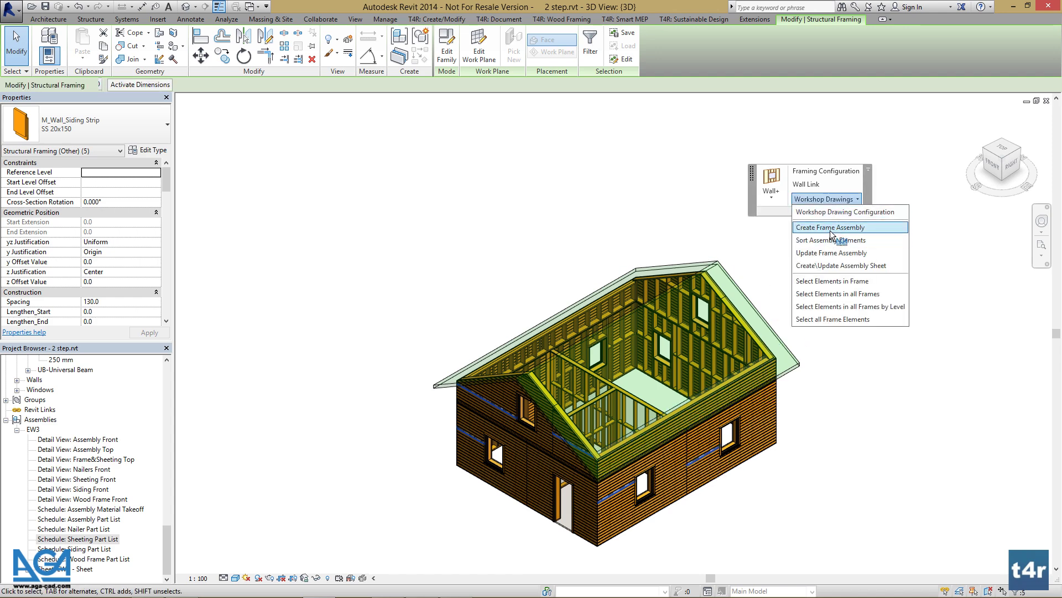
{"action": "left_click", "coordinate": [830, 229]}
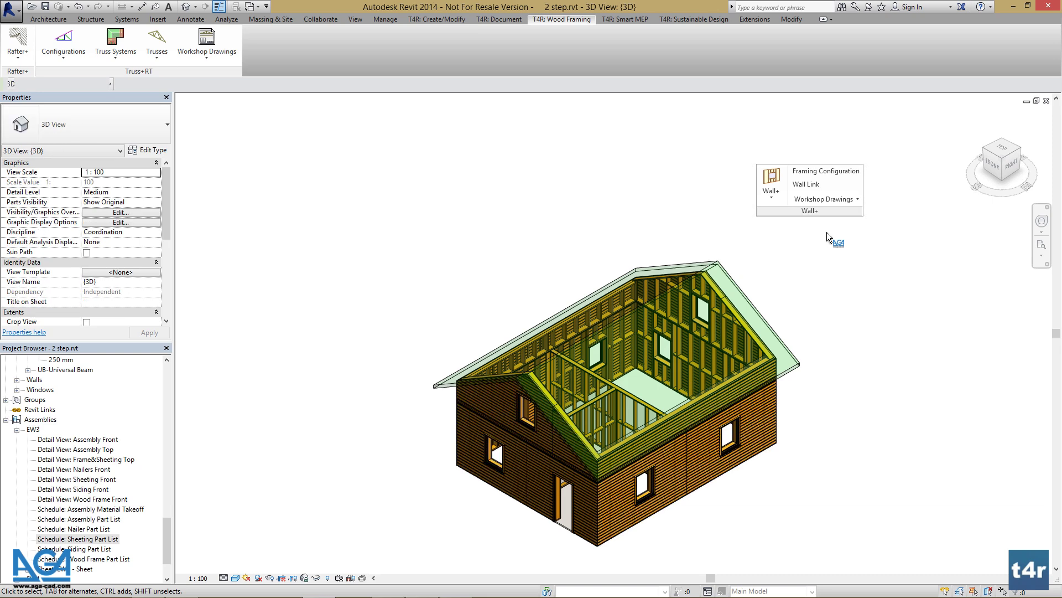
Select the gable EW9, front and right side wall assemblies and run Sort Assembly Elements.
{"action": "left_click", "coordinate": [491, 410]}
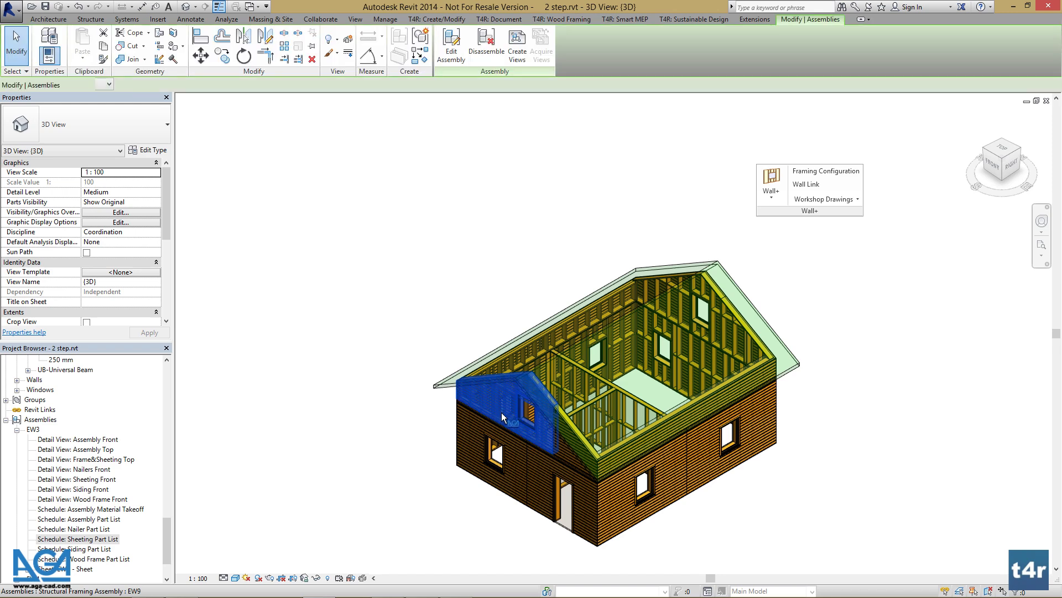
{"action": "left_click", "coordinate": [479, 465], "text": "ctrl"}
{"action": "left_click", "coordinate": [623, 487], "text": "ctrl"}
{"action": "left_click", "coordinate": [733, 441], "text": "ctrl"}
{"action": "left_click", "coordinate": [732, 440], "text": "ctrl"}
{"action": "left_click", "coordinate": [824, 199]}
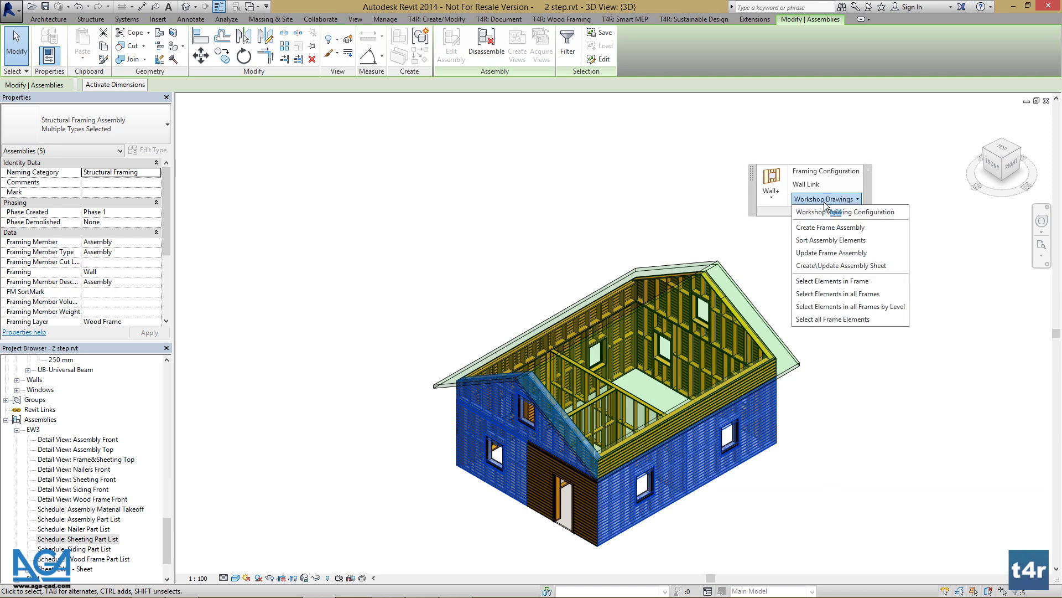
{"action": "left_click", "coordinate": [839, 239]}
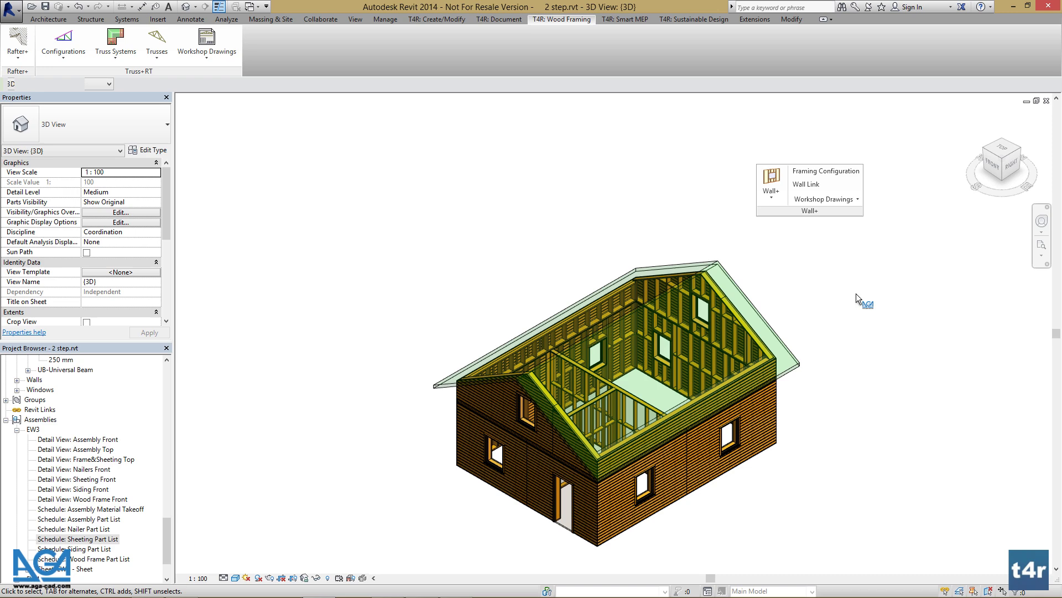
Select the gable, front and right side EW4 assemblies and run Create\Update Assembly Sheet.
{"action": "left_click", "coordinate": [488, 401]}
{"action": "left_click", "coordinate": [504, 465], "text": "ctrl"}
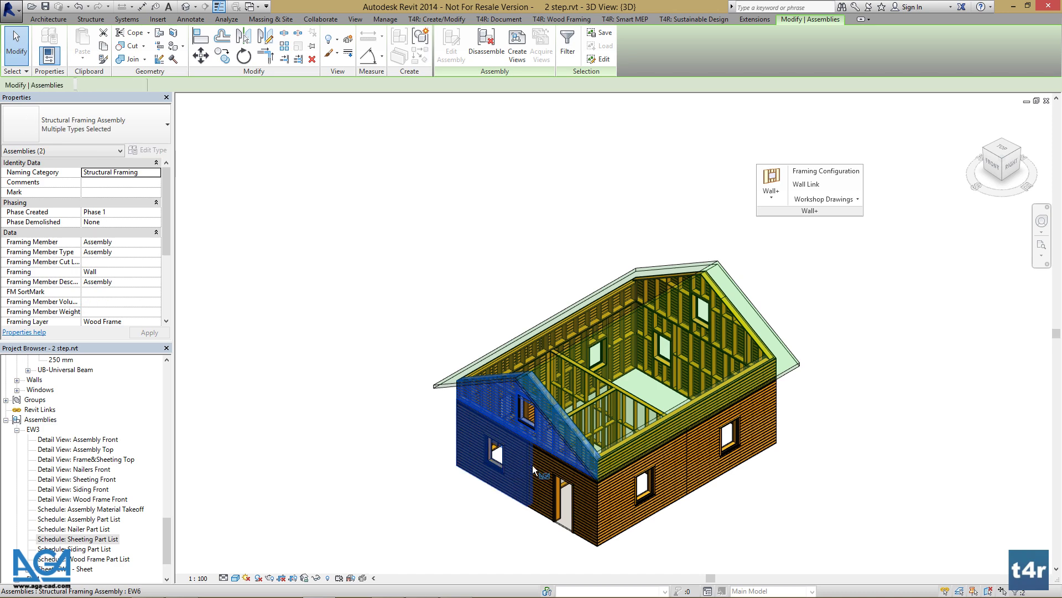
{"action": "left_click", "coordinate": [614, 479], "text": "ctrl"}
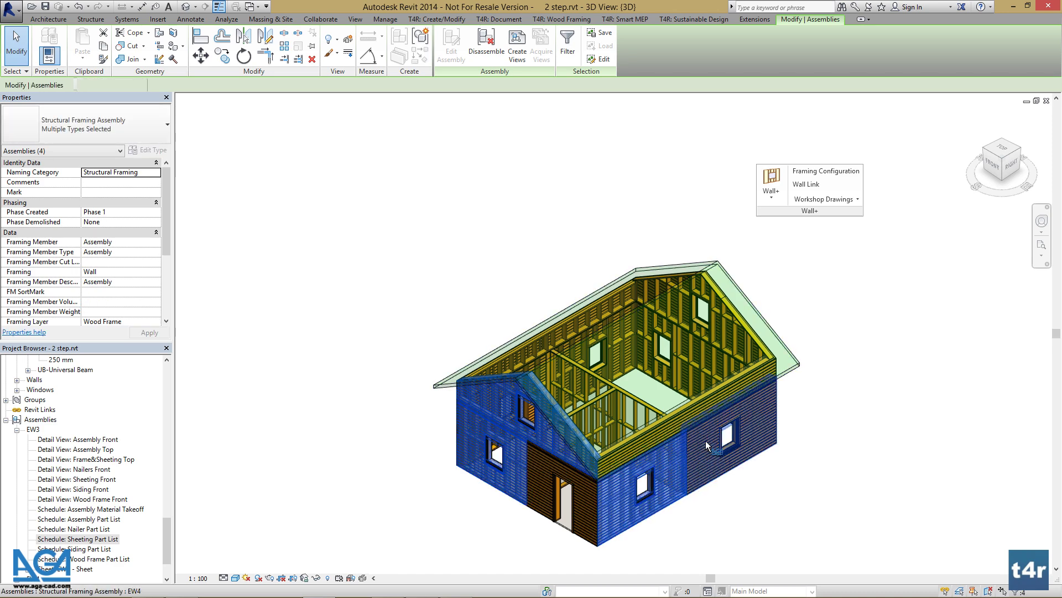
{"action": "left_click", "coordinate": [705, 440], "text": "ctrl"}
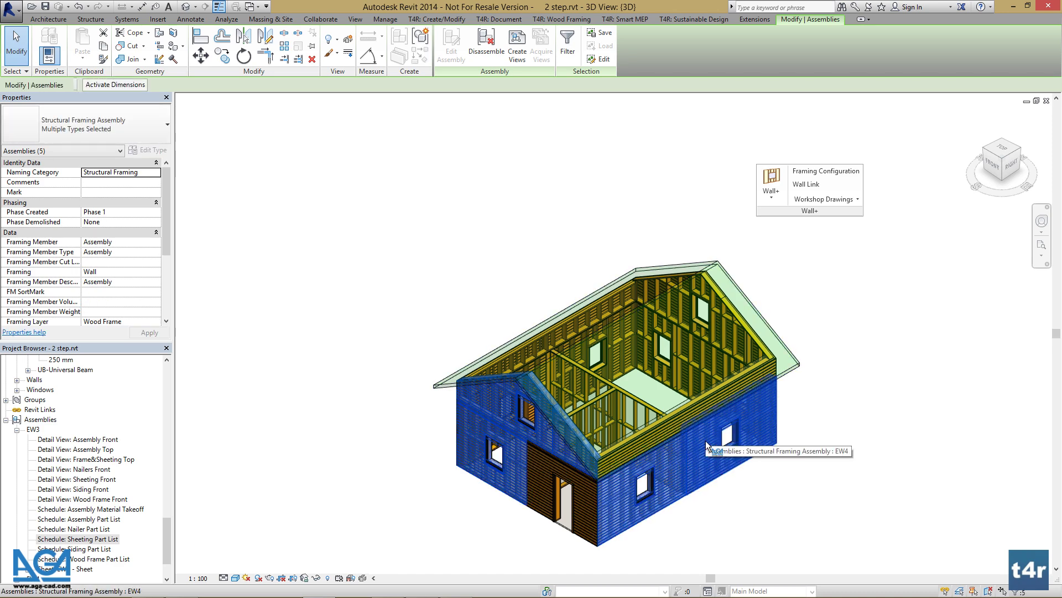
{"action": "left_click", "coordinate": [833, 202]}
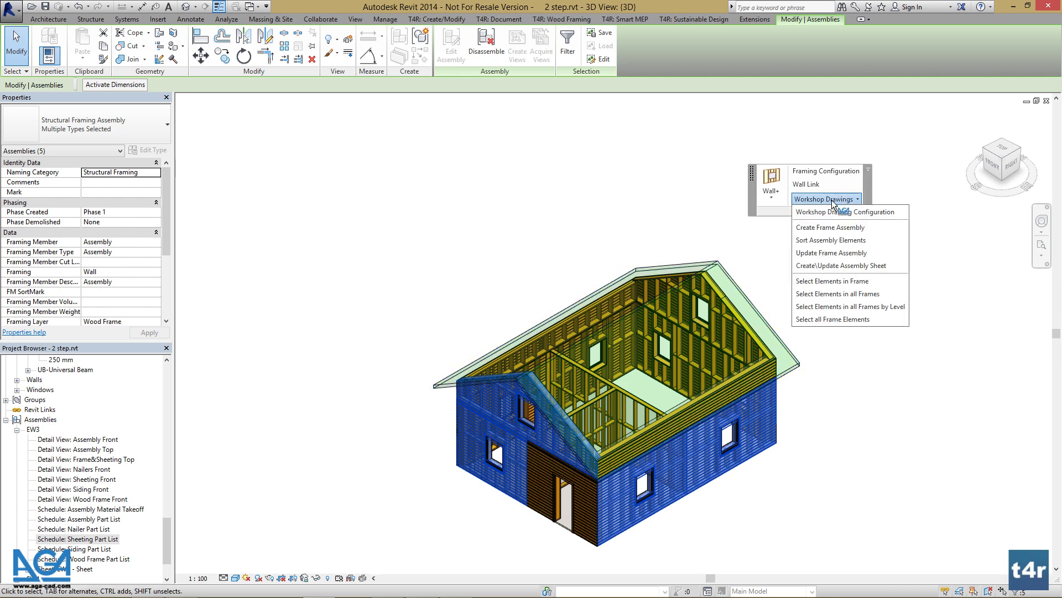
{"action": "left_click", "coordinate": [838, 266]}
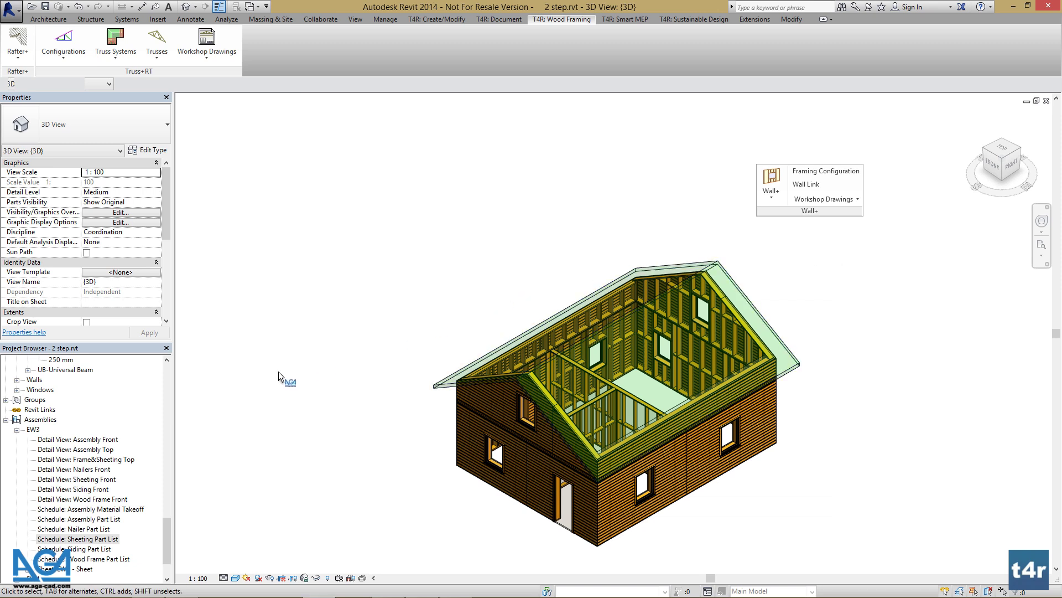
Expand the EW4 assembly in the Project Browser to show its views, schedules and sheet.
{"action": "left_click_drag", "start_coordinate": [166, 528], "coordinate": [164, 546]}
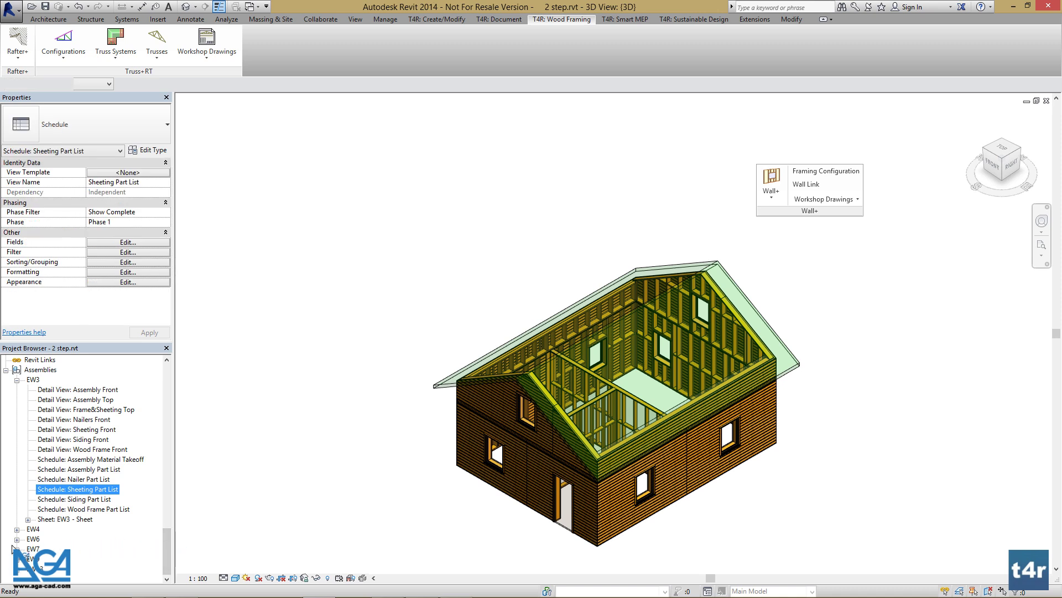
{"action": "left_click", "coordinate": [17, 529]}
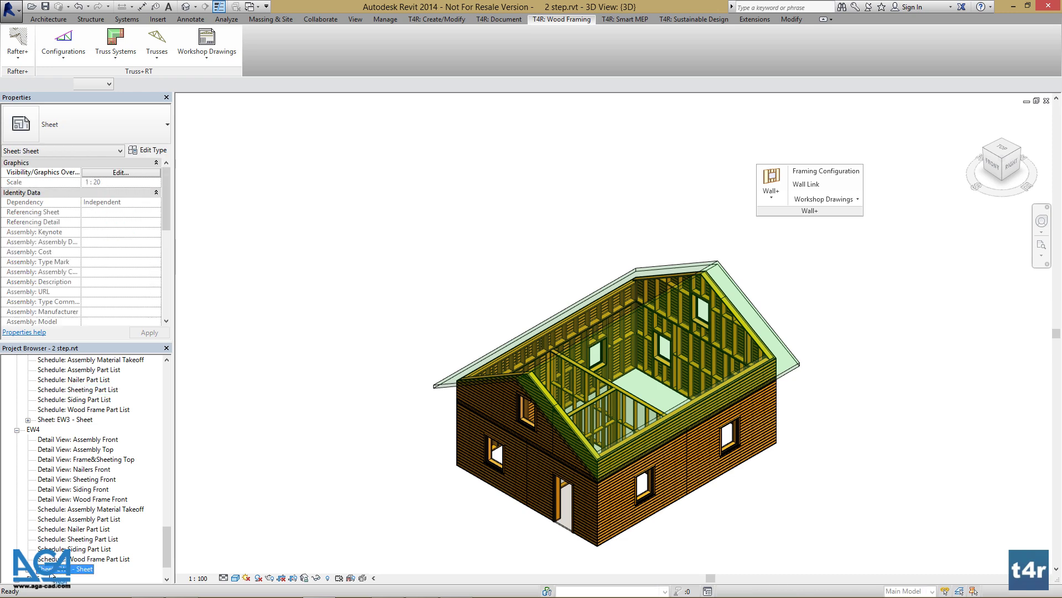